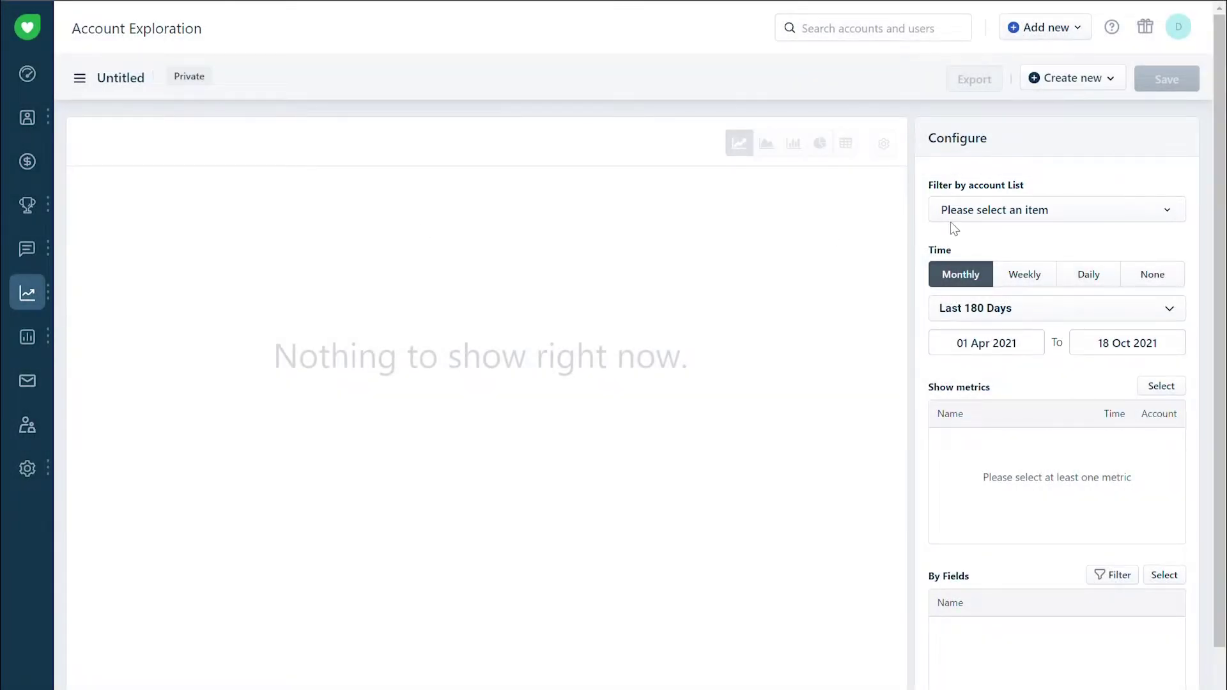
- Restrict the account exploration to the account list "Accounts onboarded in the last 180 days"
left_click(961, 220)
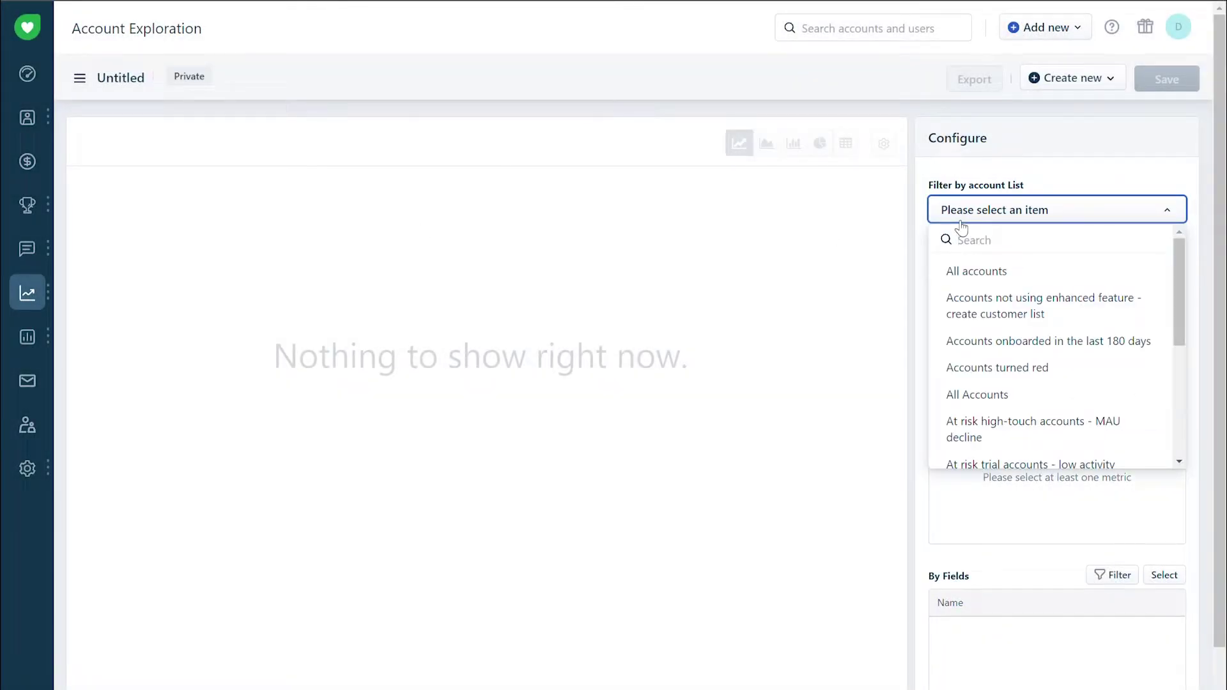
left_click(979, 350)
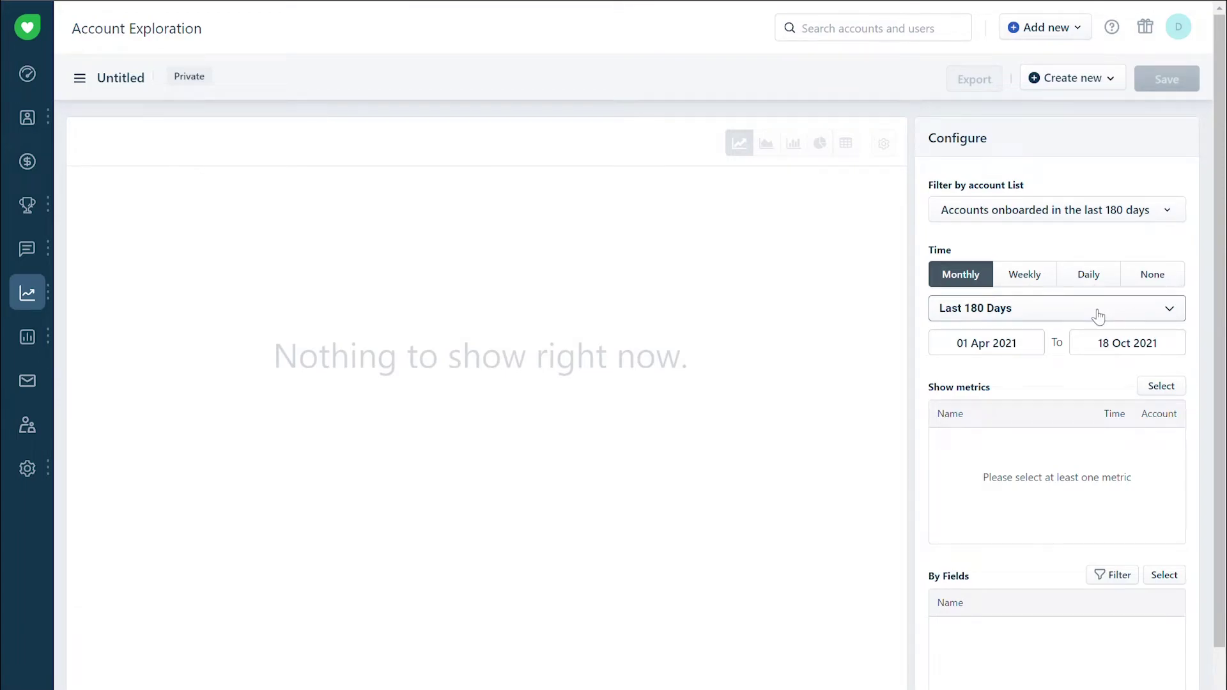
left_click(1098, 316)
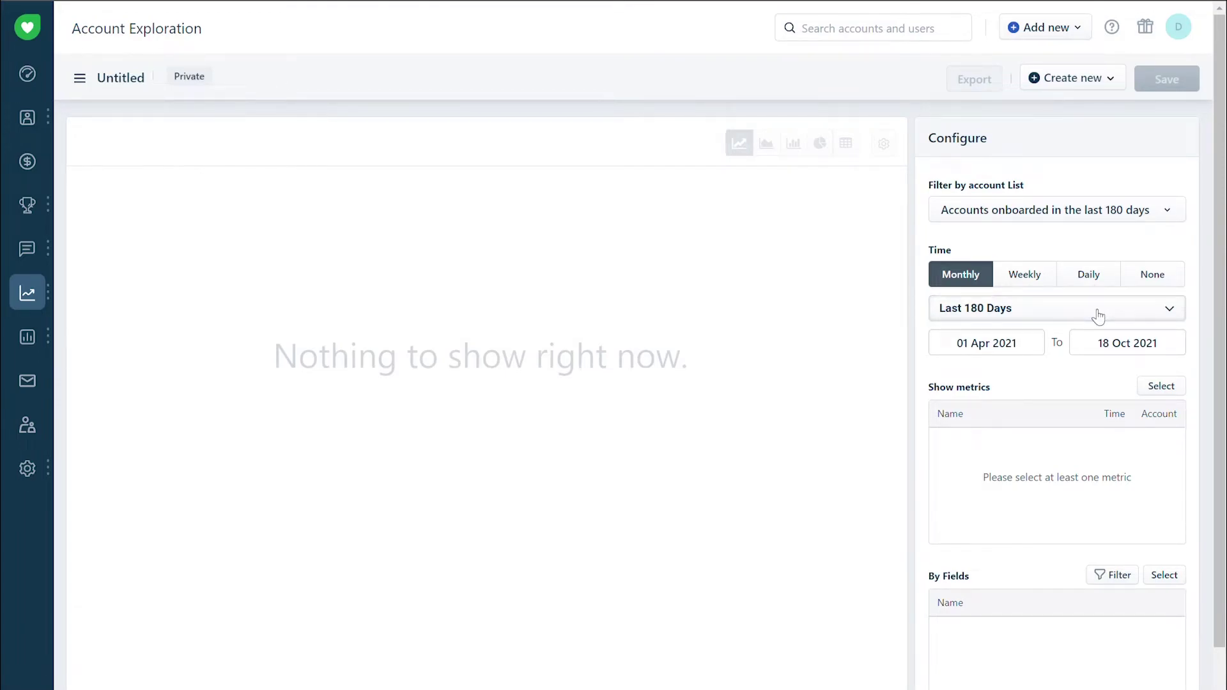
scroll(1098, 316, "down", 1)
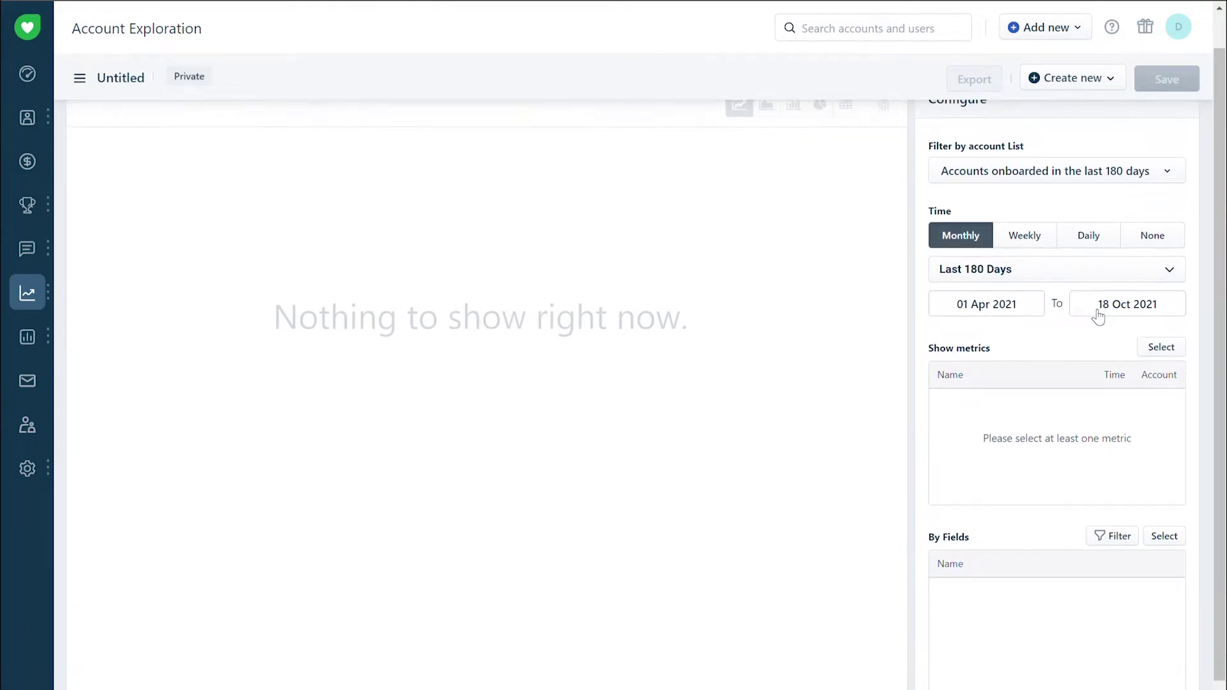
- Add the Stage age (days) account metric with avg time aggregation and avg accounts aggregation
left_click(1161, 344)
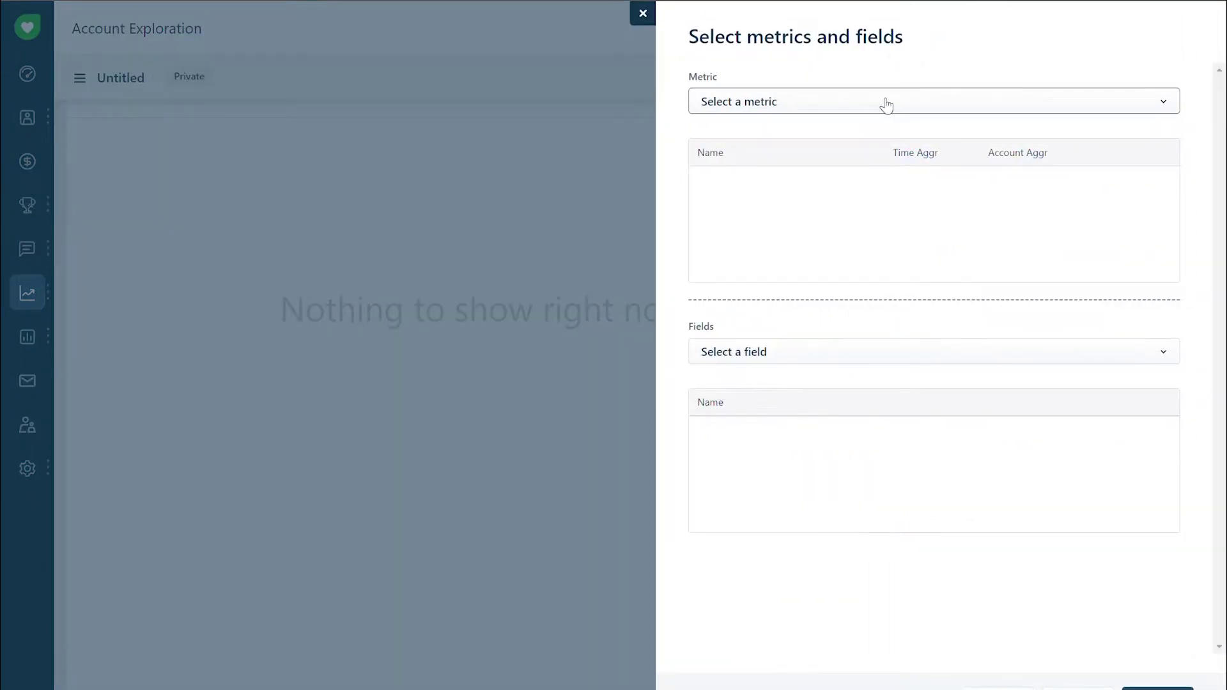
left_click(886, 105)
type("stag")
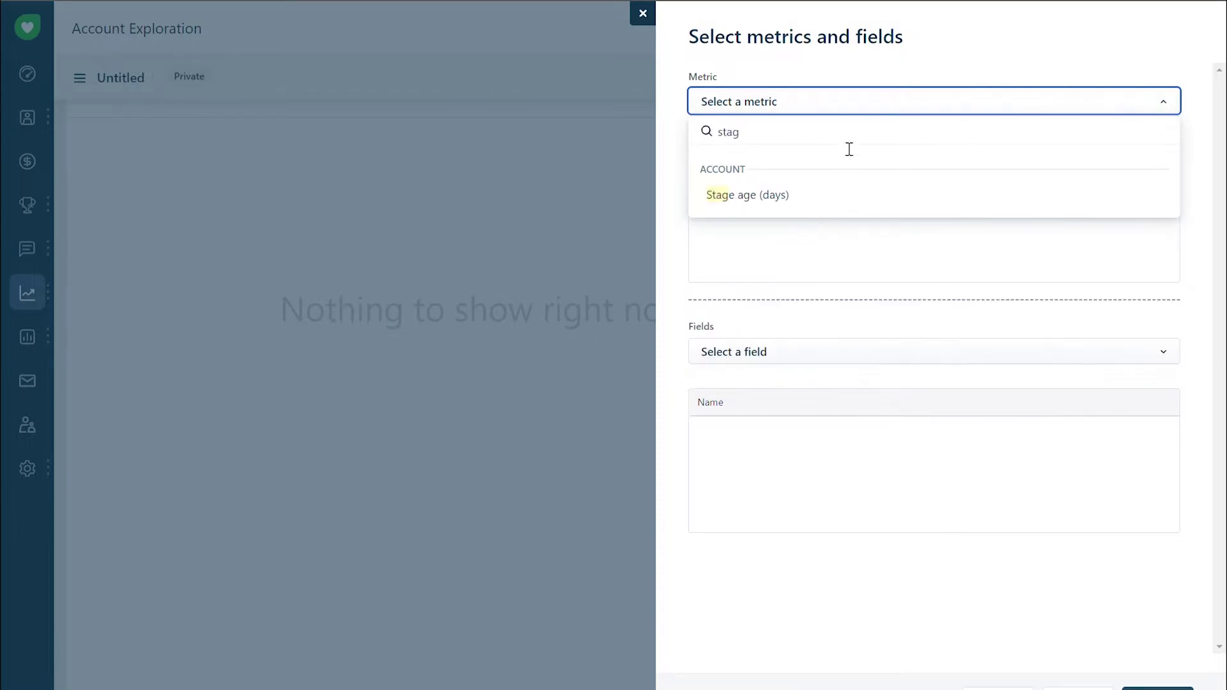
left_click(812, 195)
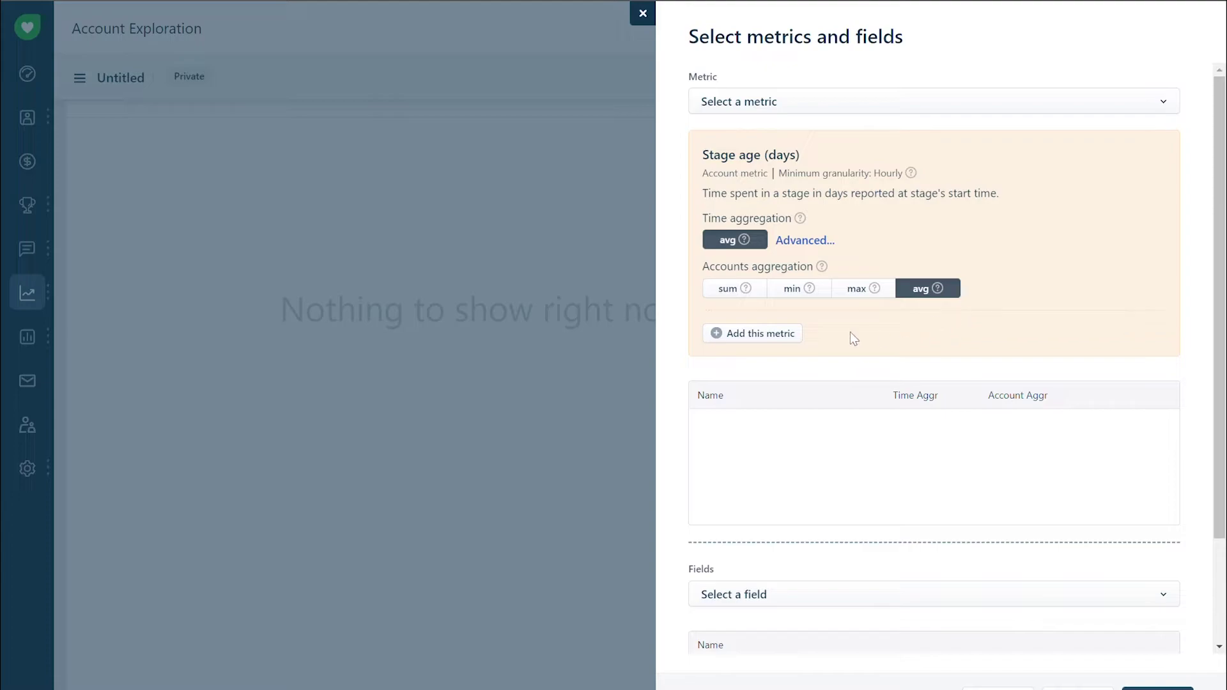
left_click(780, 334)
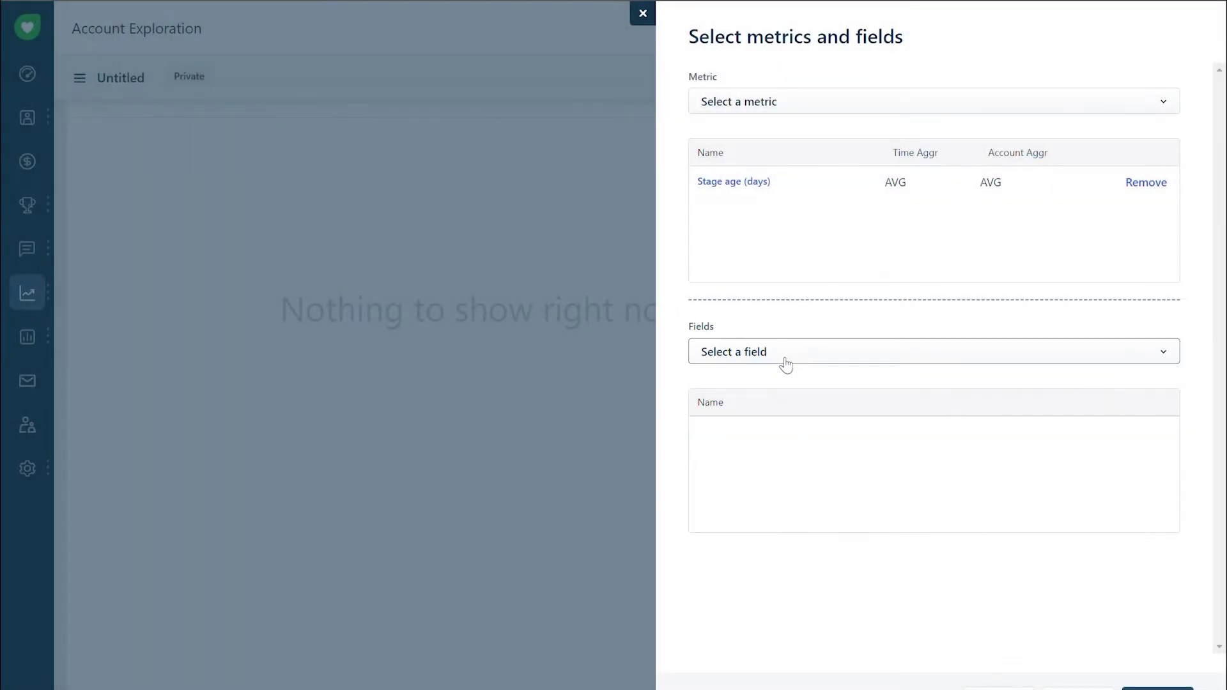
- Add the Tier account field as the breakdown and apply the metric and field selection to the chart
left_click(785, 364)
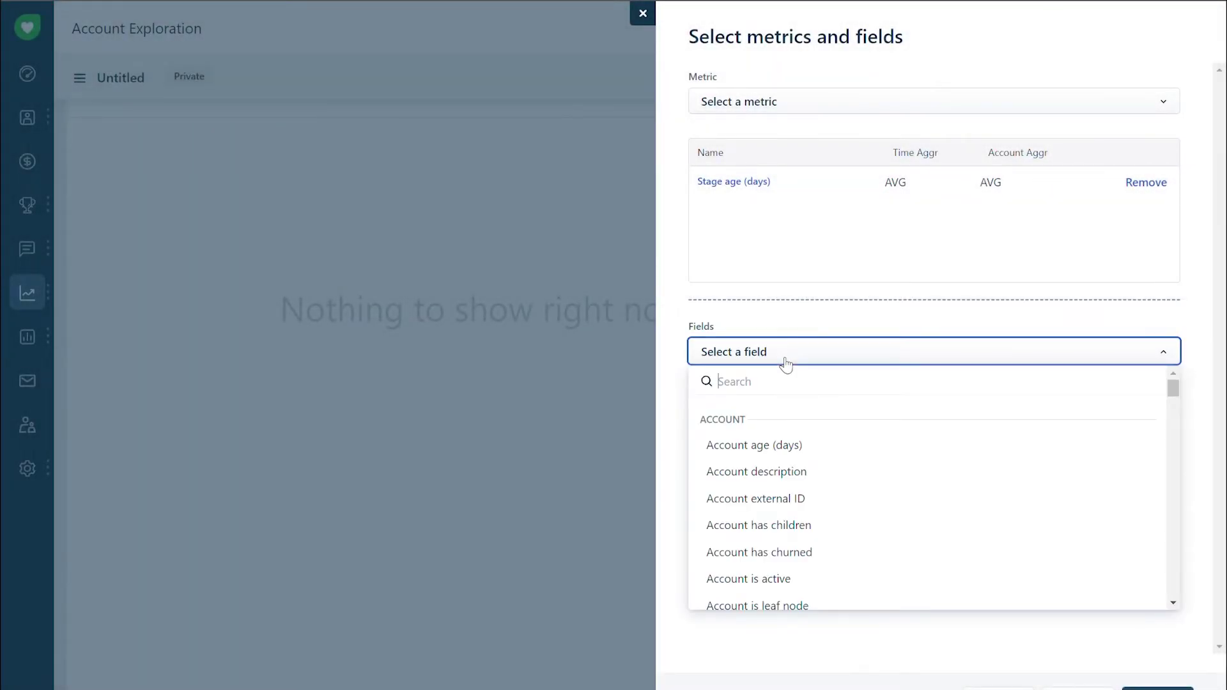
type("tier")
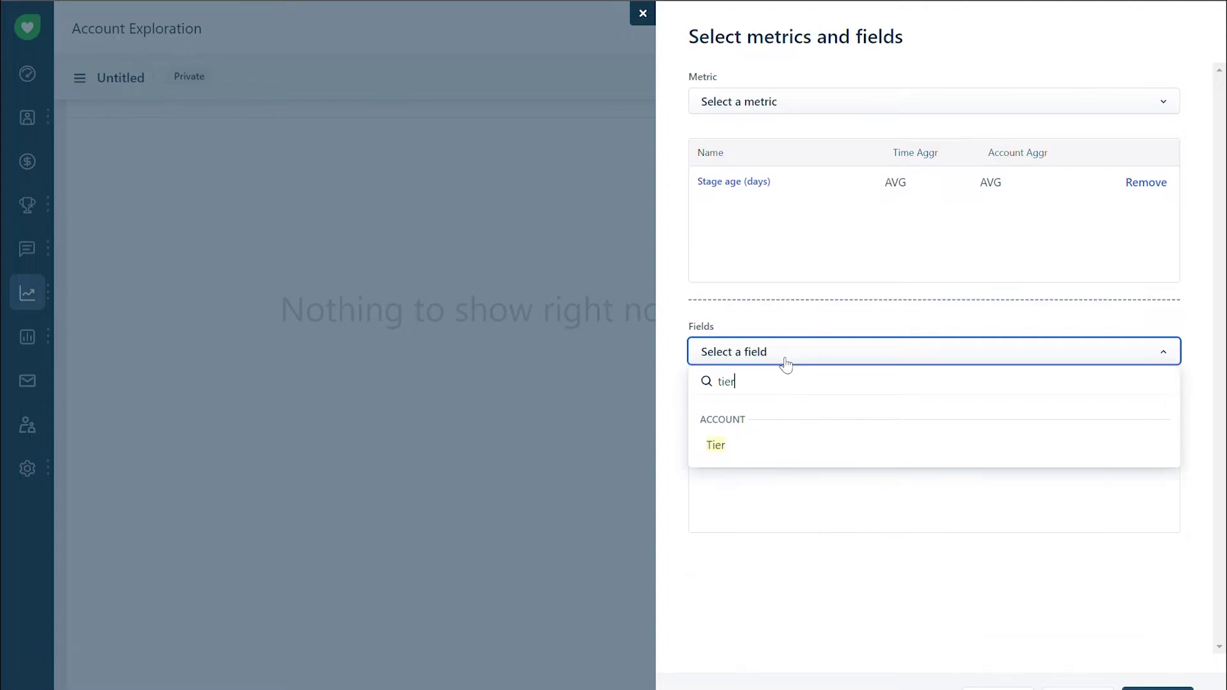
left_click(745, 455)
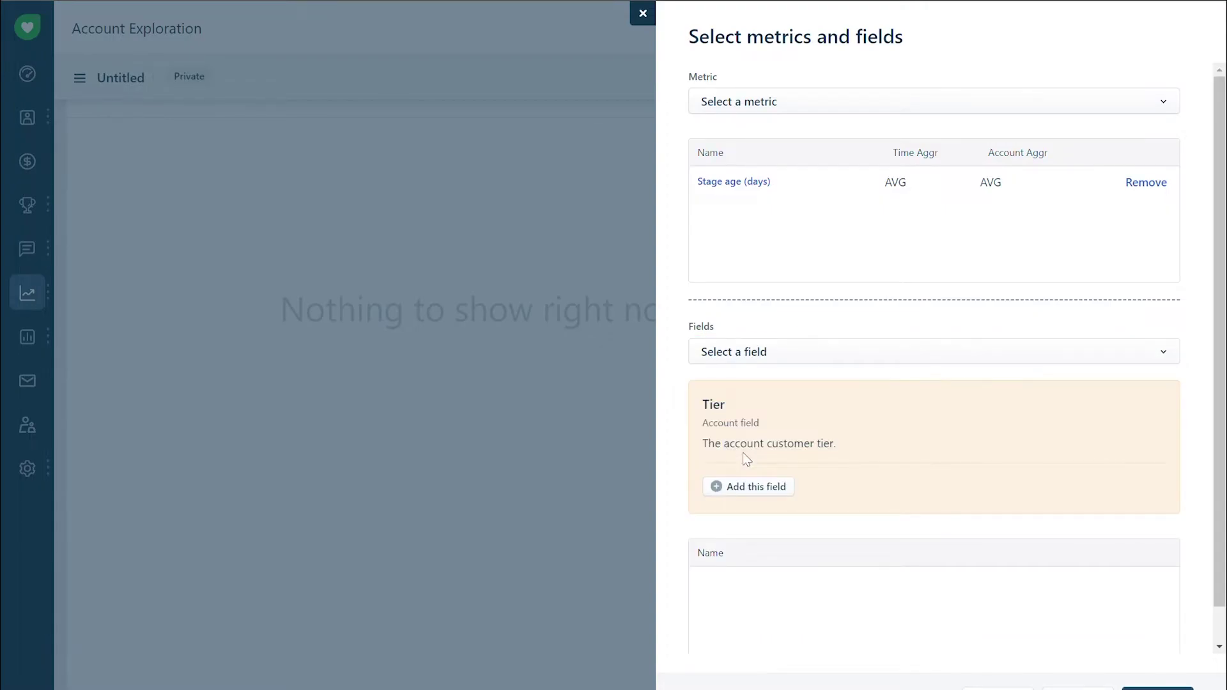
left_click(753, 489)
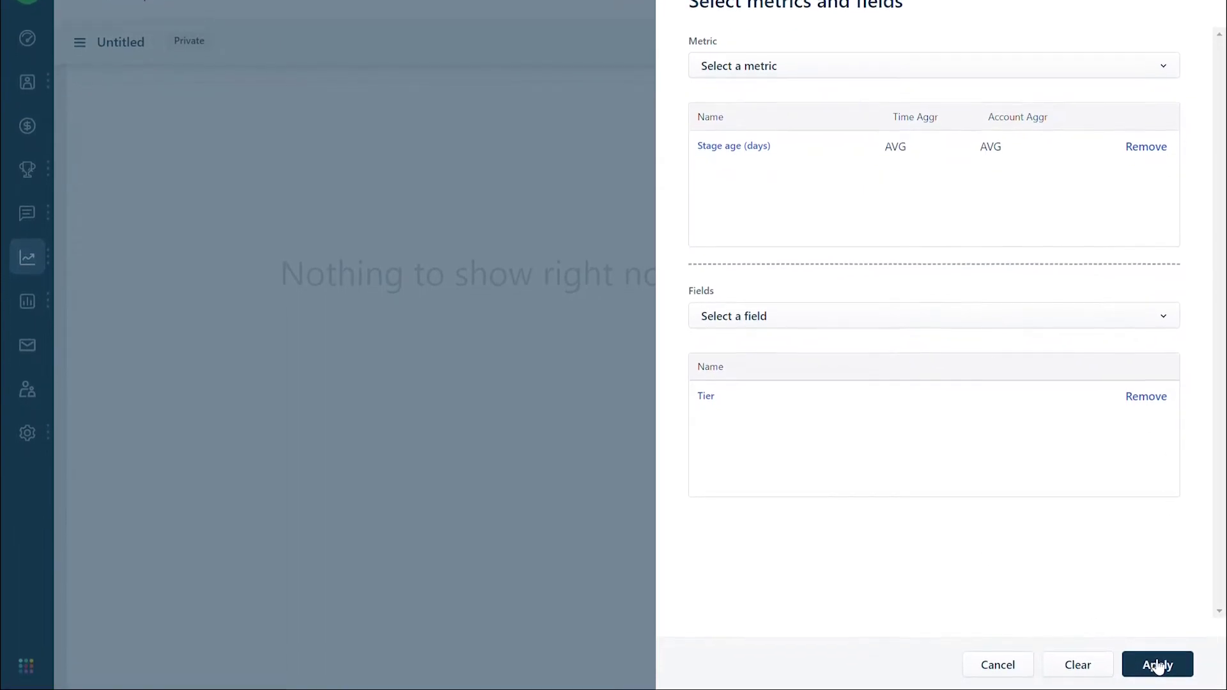
left_click(1157, 666)
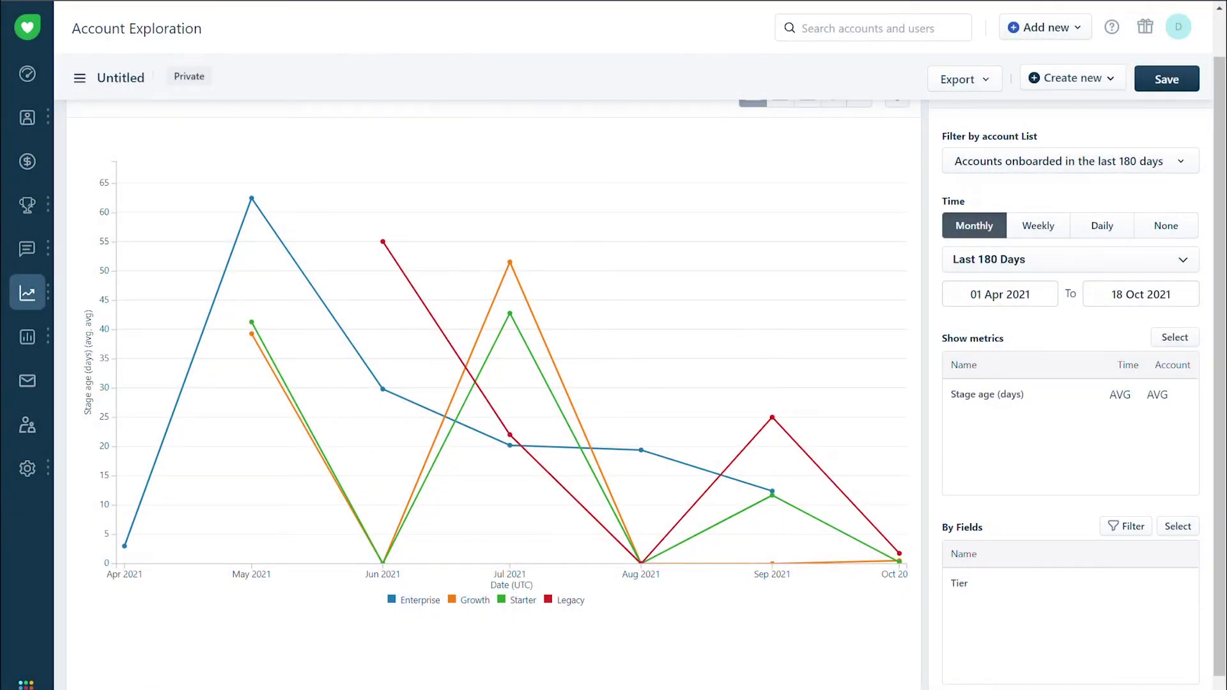
- Filter the chart's accounts by field so that Stage is Onboarding, and apply the filter
left_click(1128, 525)
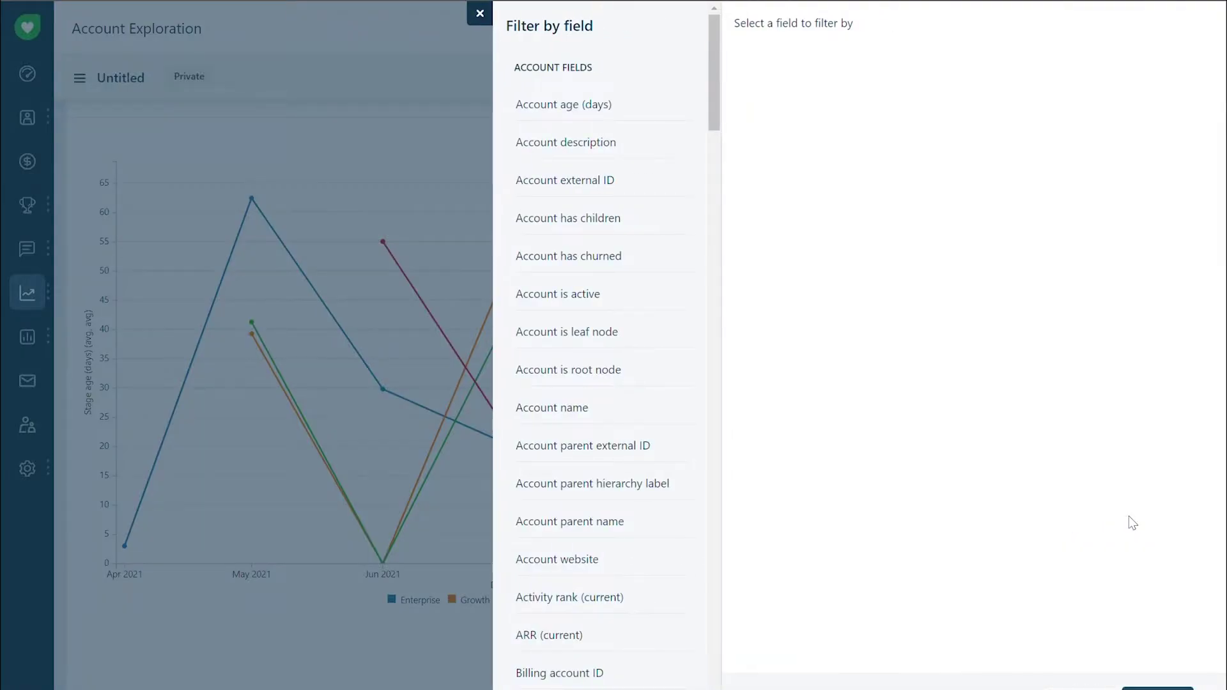
scroll(624, 584, "down", 20)
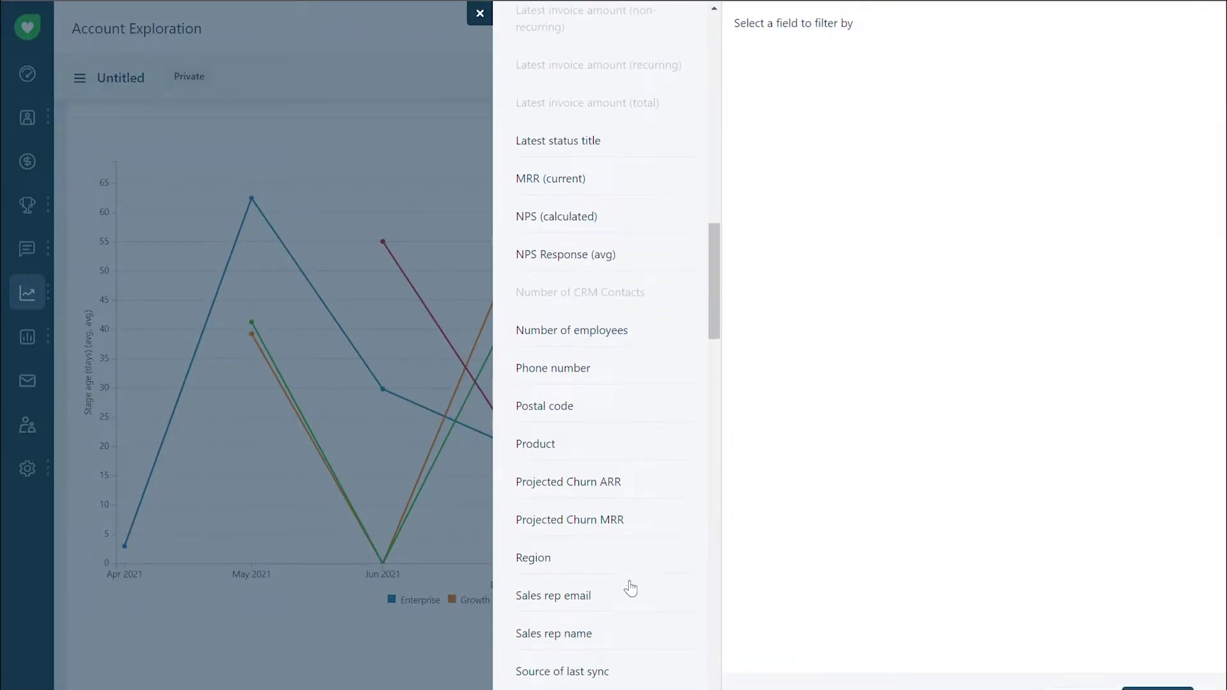
scroll(631, 588, "down", 3)
left_click(556, 540)
left_click(876, 136)
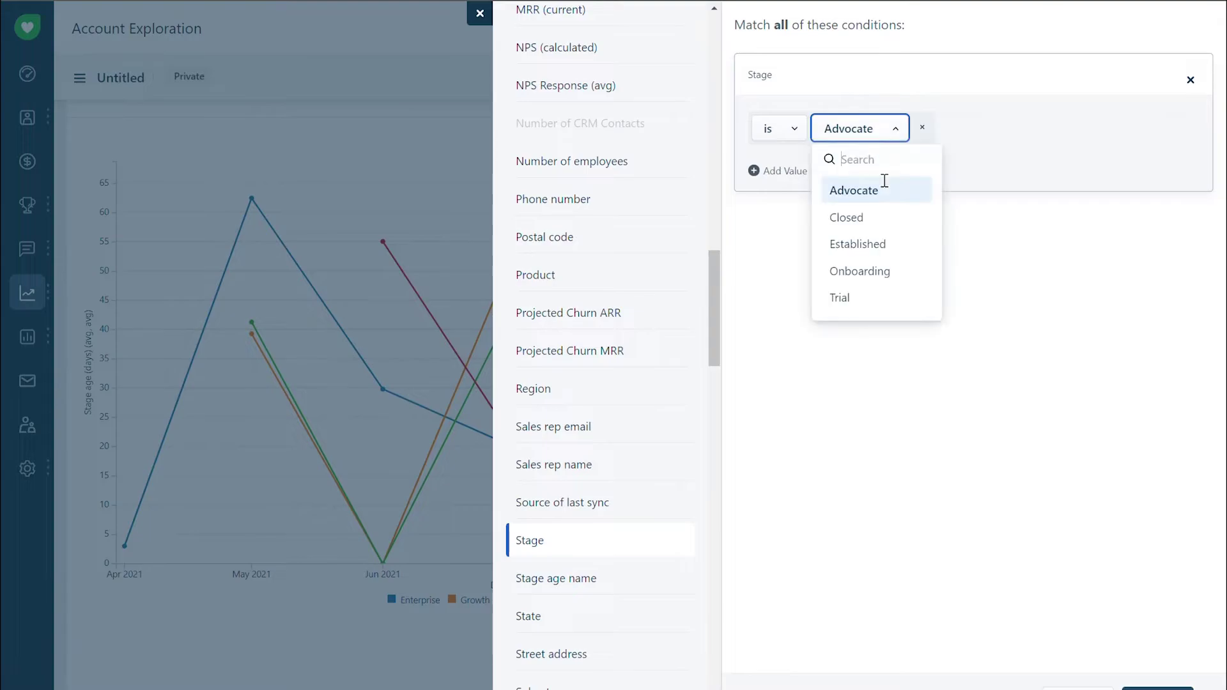
left_click(861, 271)
scroll(1125, 650, "down", 1)
left_click(1153, 666)
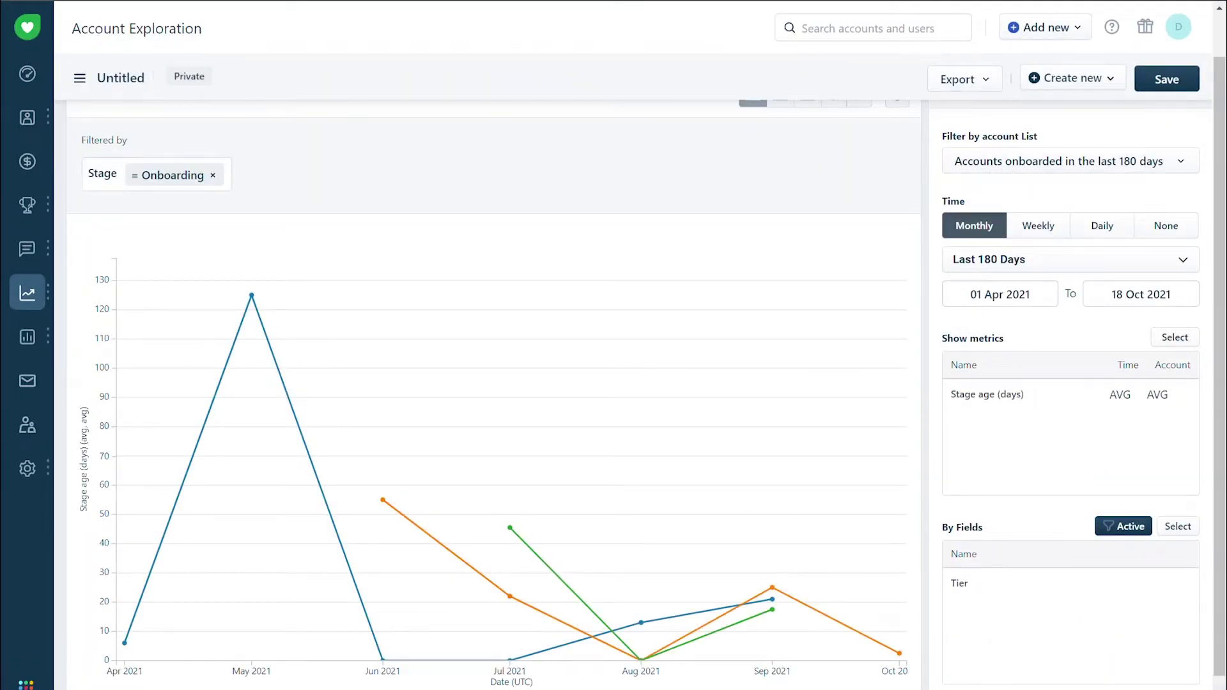
- Try the area and pie views of the stage age data and display it as a stacked bar chart
scroll(937, 478, "up", 1)
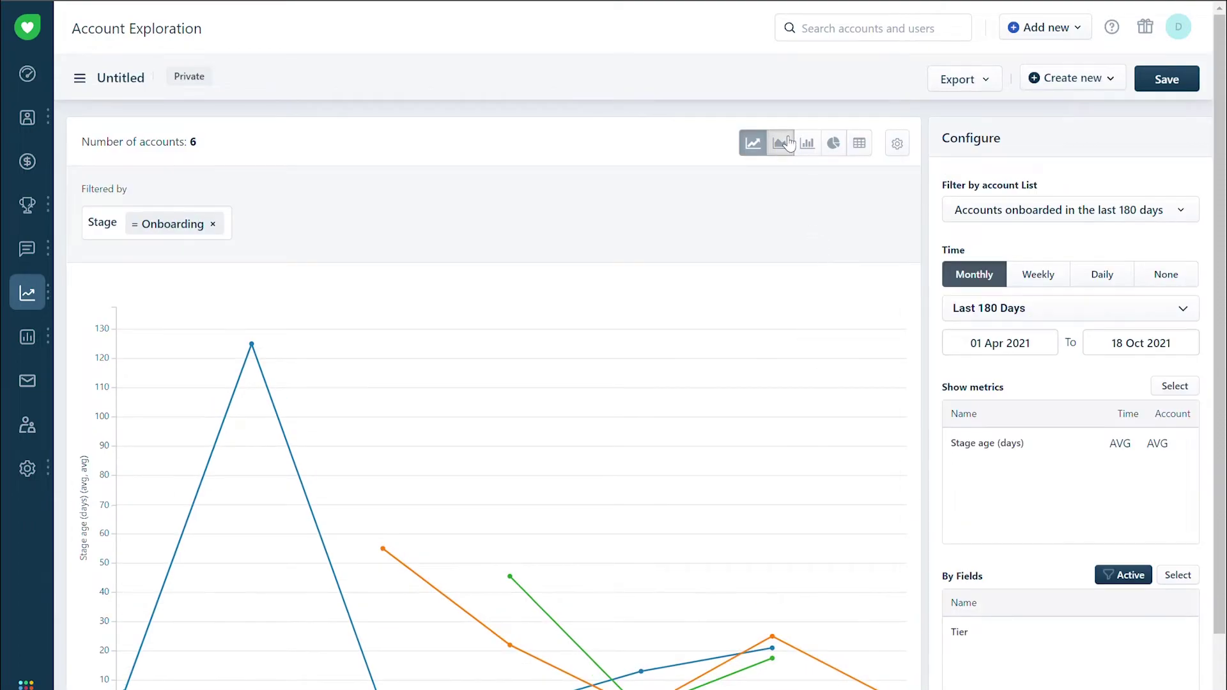
left_click(767, 143)
scroll(791, 143, "down", 1)
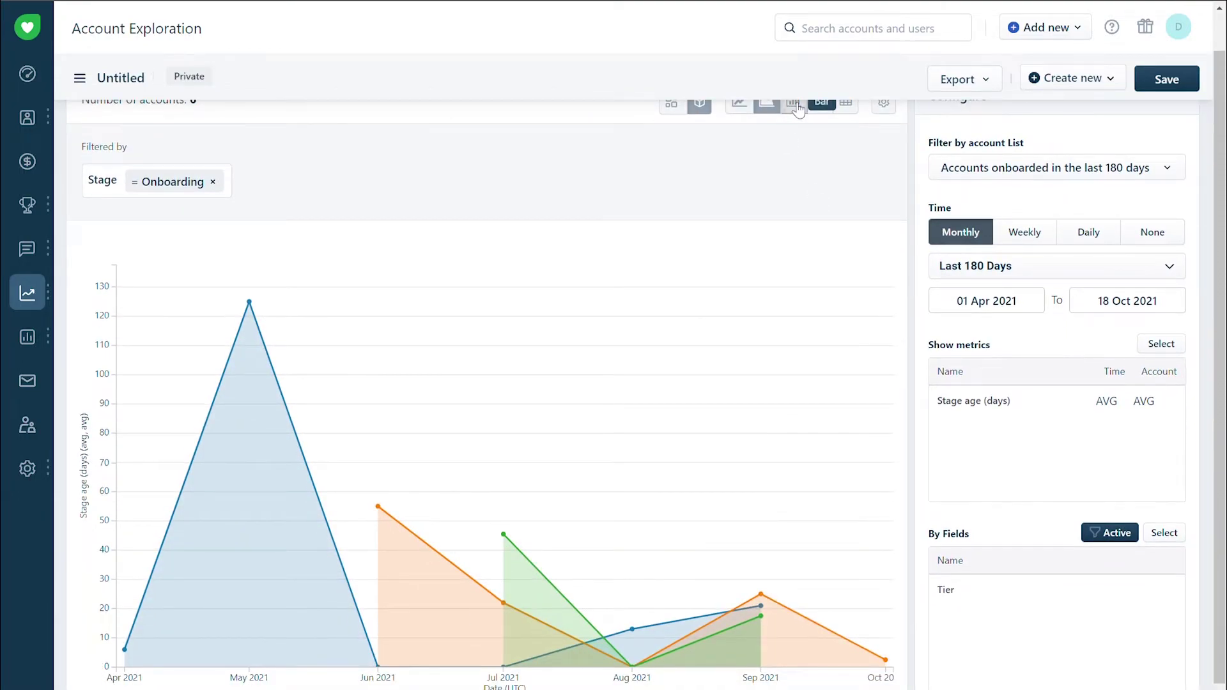
left_click(796, 107)
left_click(827, 110)
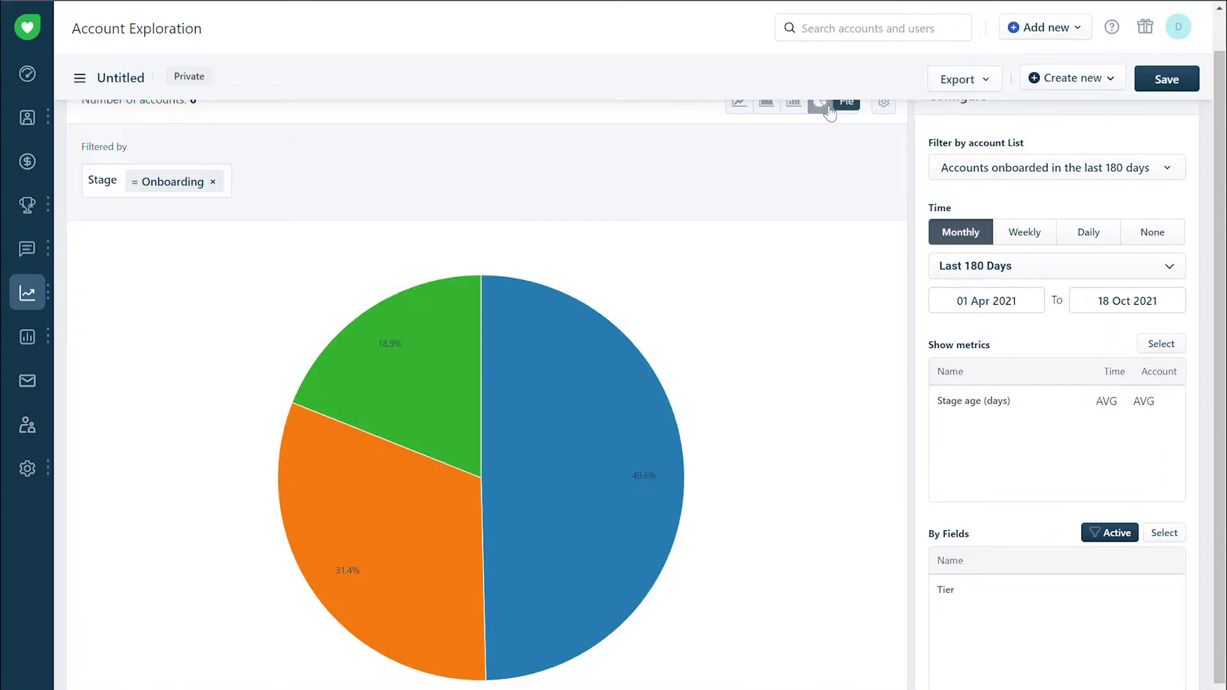
left_click(793, 109)
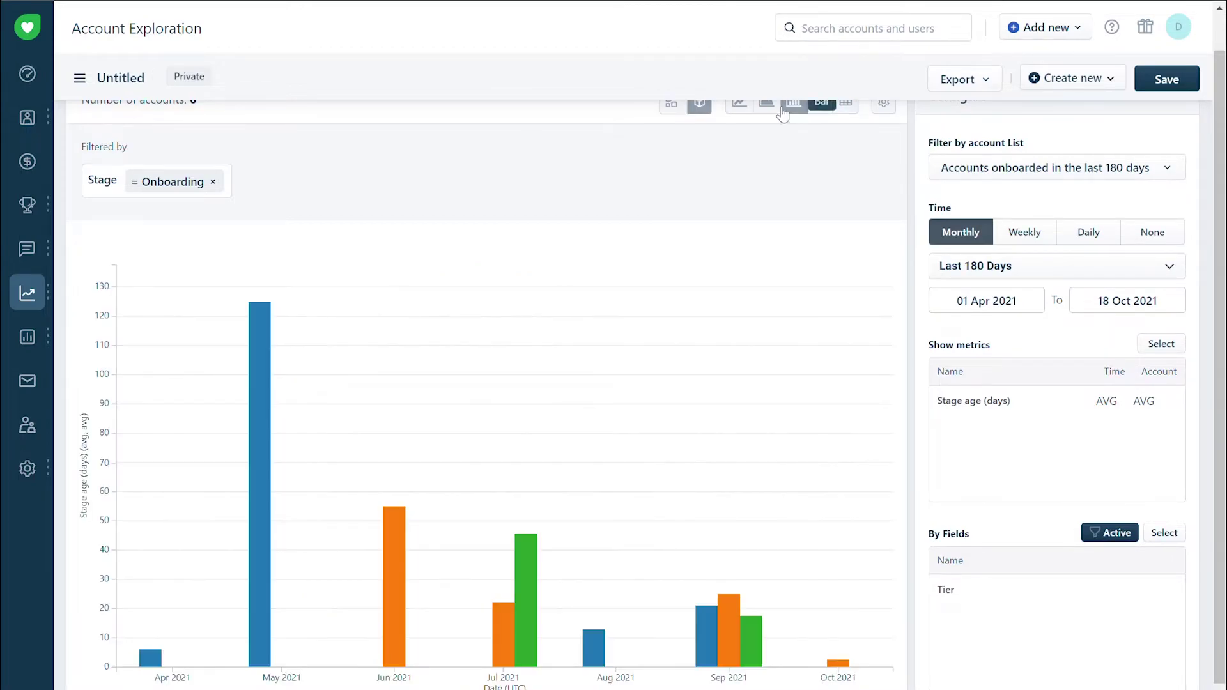
left_click(672, 106)
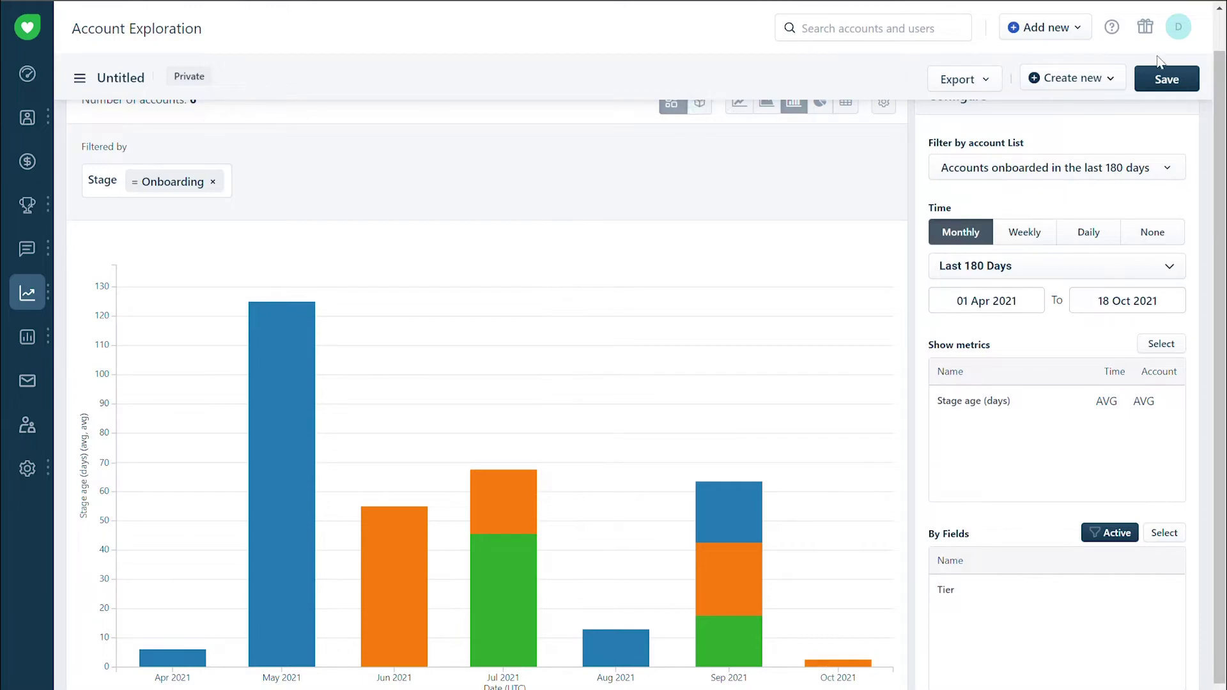
- Save the chart as "Onboarding Duration Trends by Tier" with the description "Onboarding trends for Enterprise, Starter and Legacy Accounts"
left_click(1160, 90)
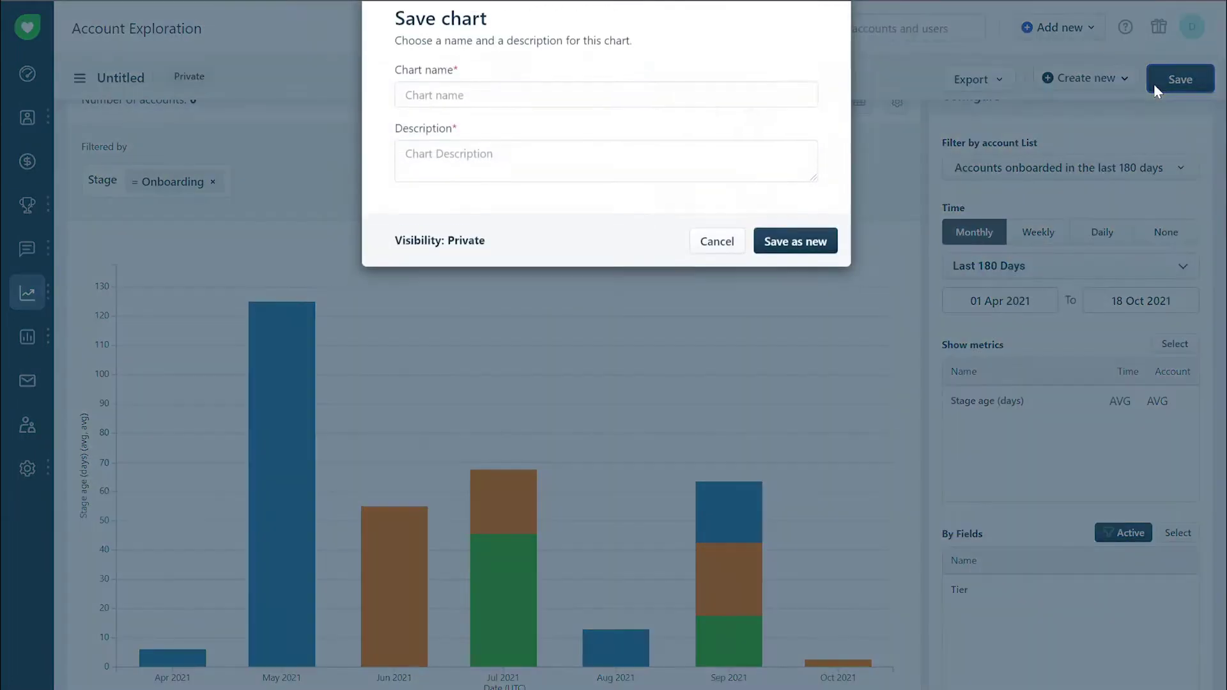
left_click(745, 124)
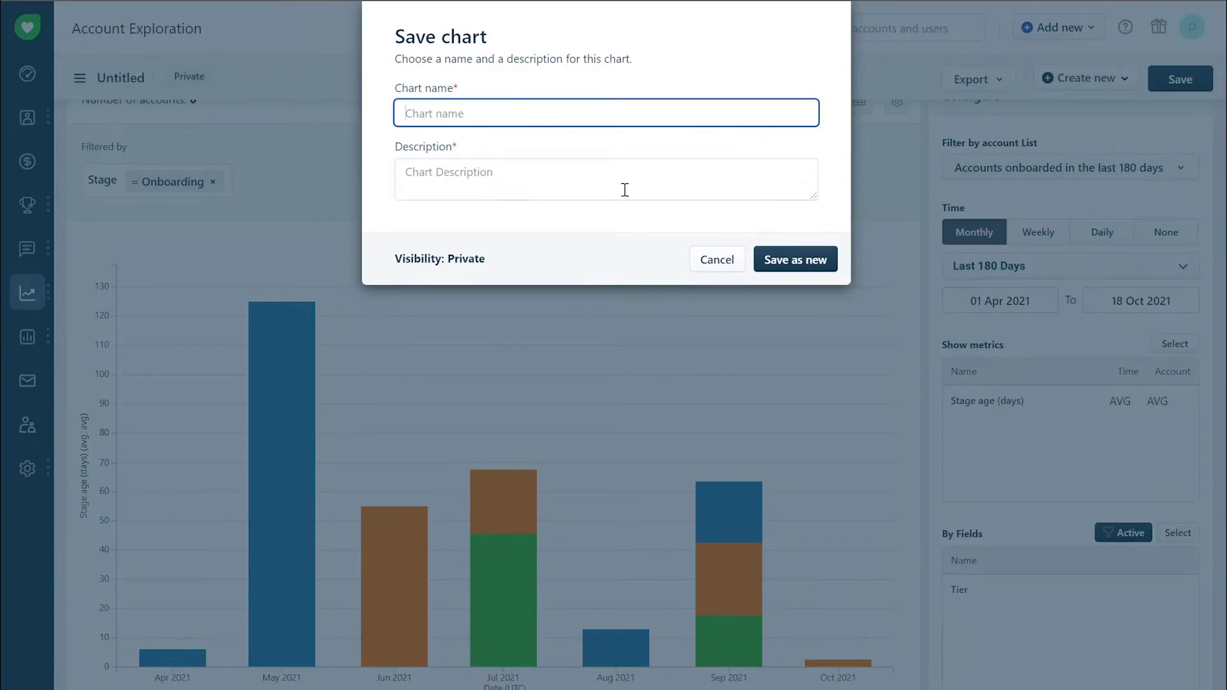
type("Onboarding Duration Trends by Tier")
left_click(529, 183)
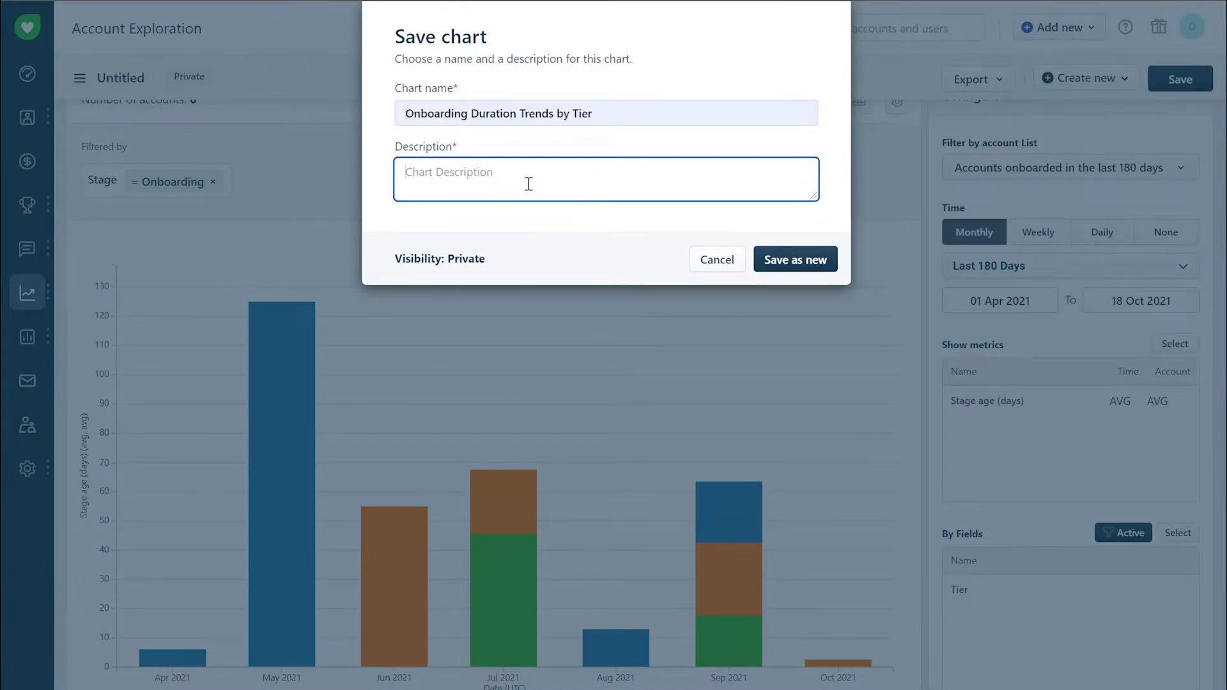
type("Onboarding trends for Enterpri")
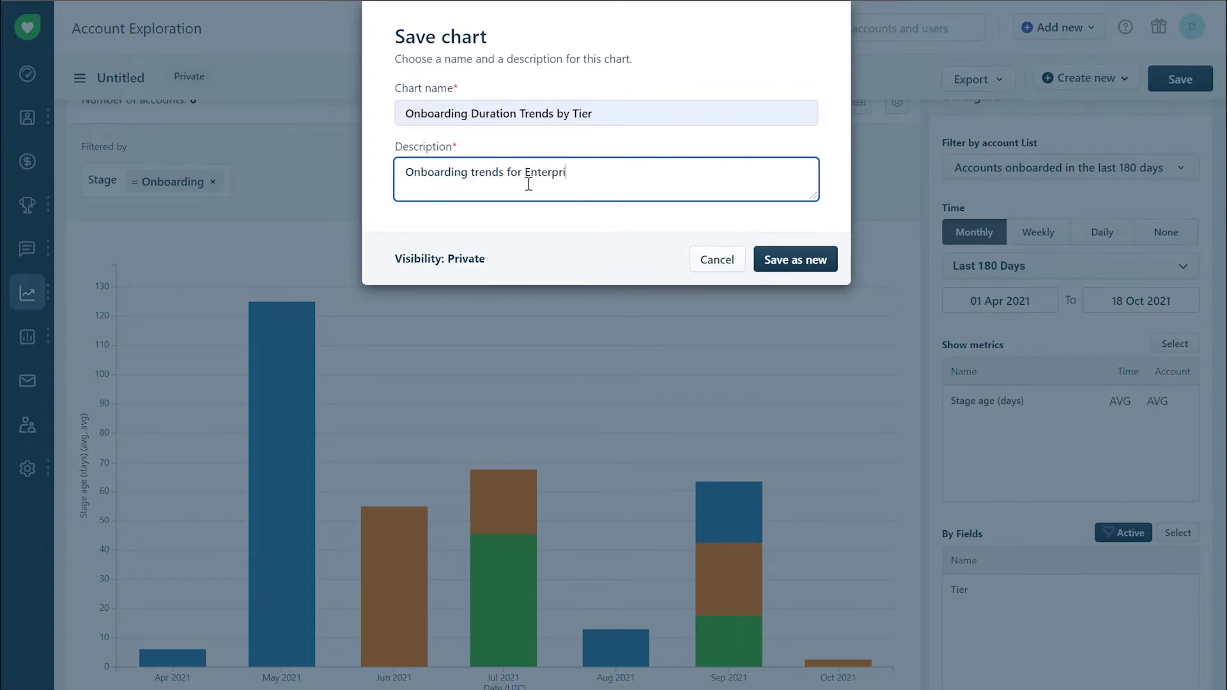
type("se, Starter and Legacy Accounts")
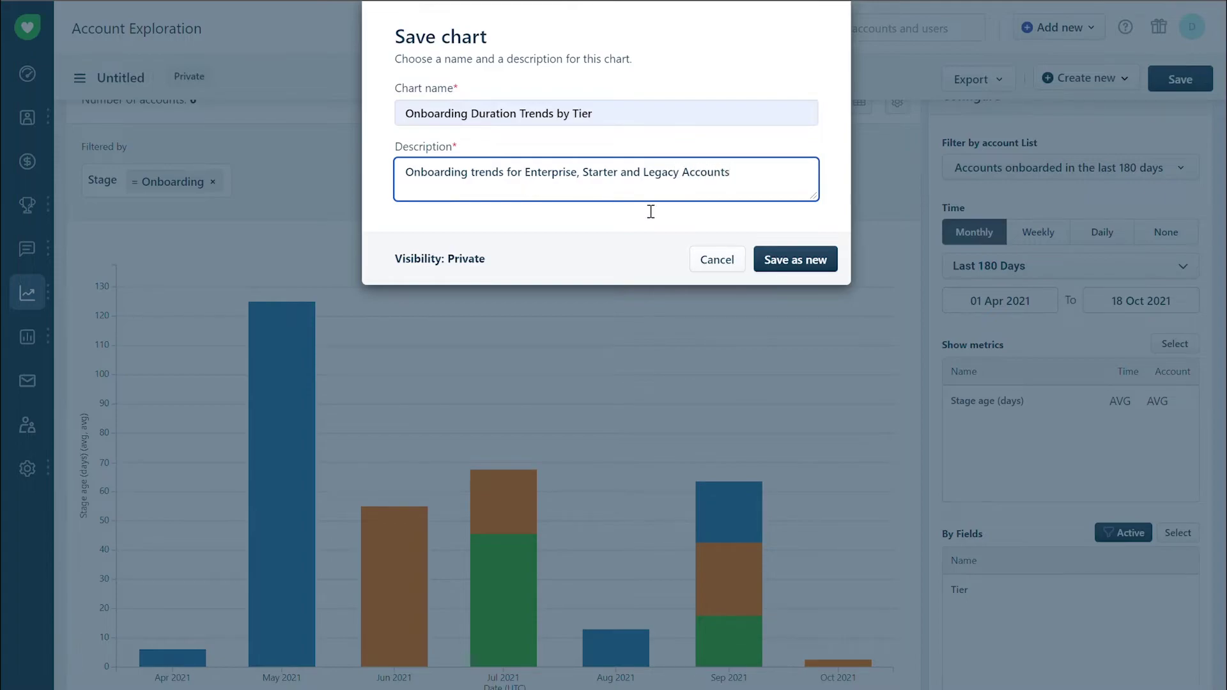
left_click(796, 260)
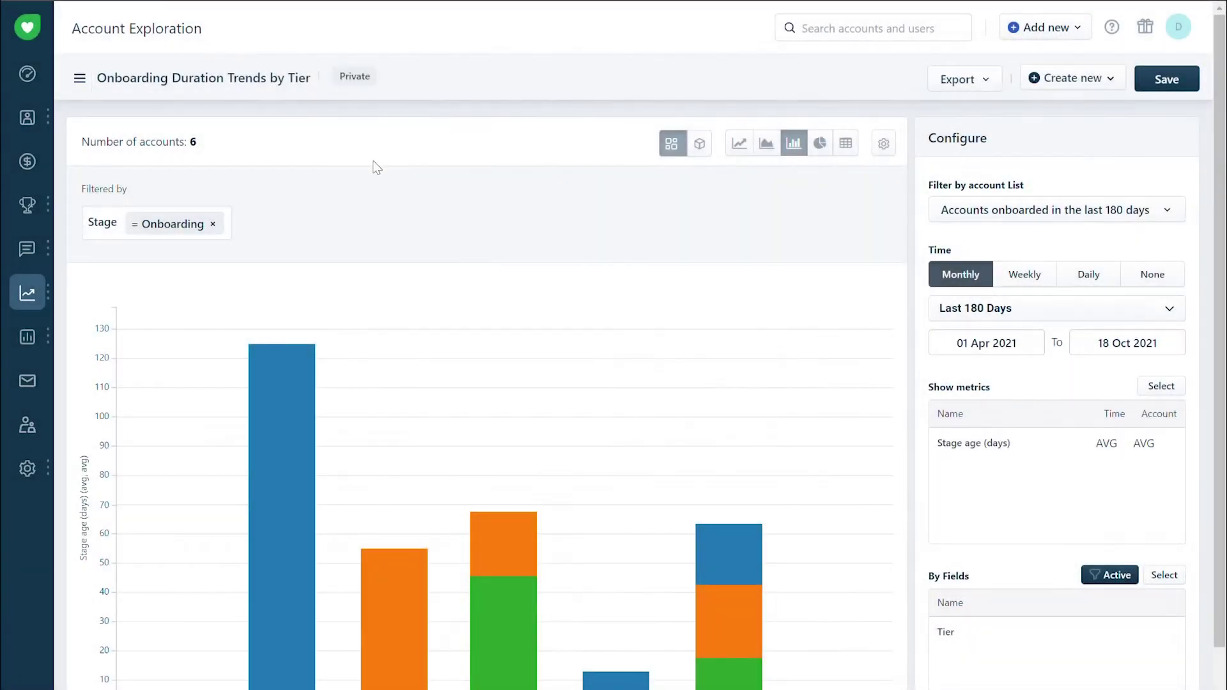
- Override the Enterprise series color with red in the chart settings and update the chart
mouse_move(581, 333)
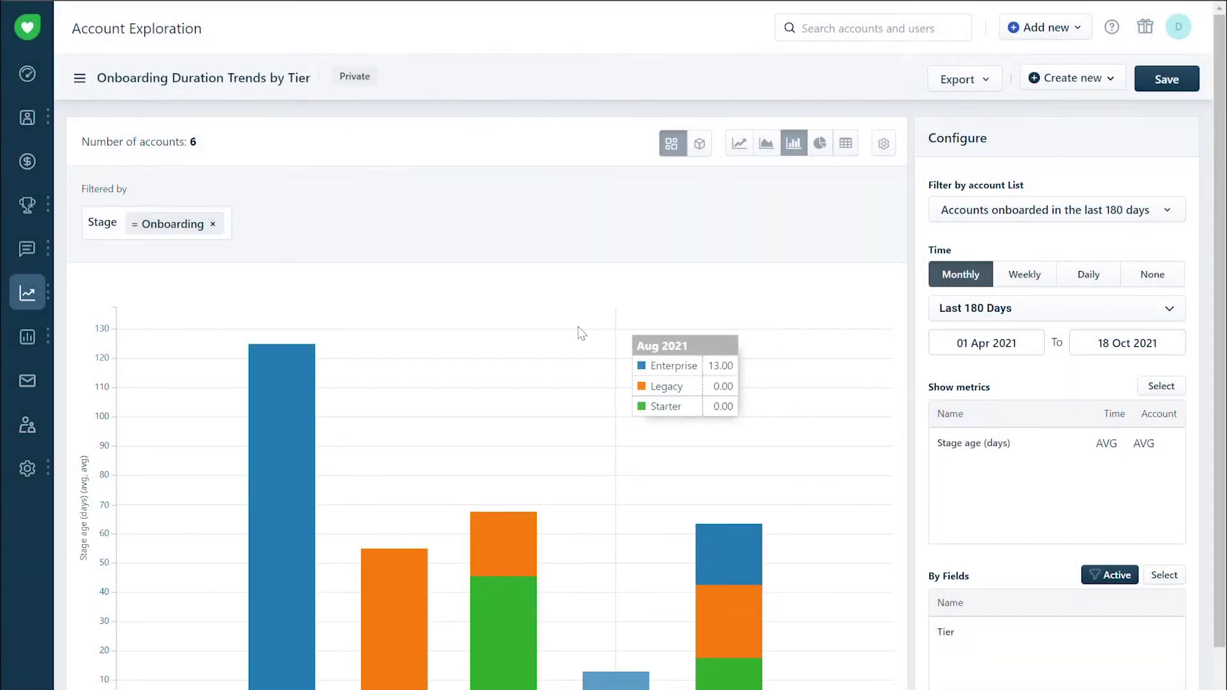
left_click(885, 143)
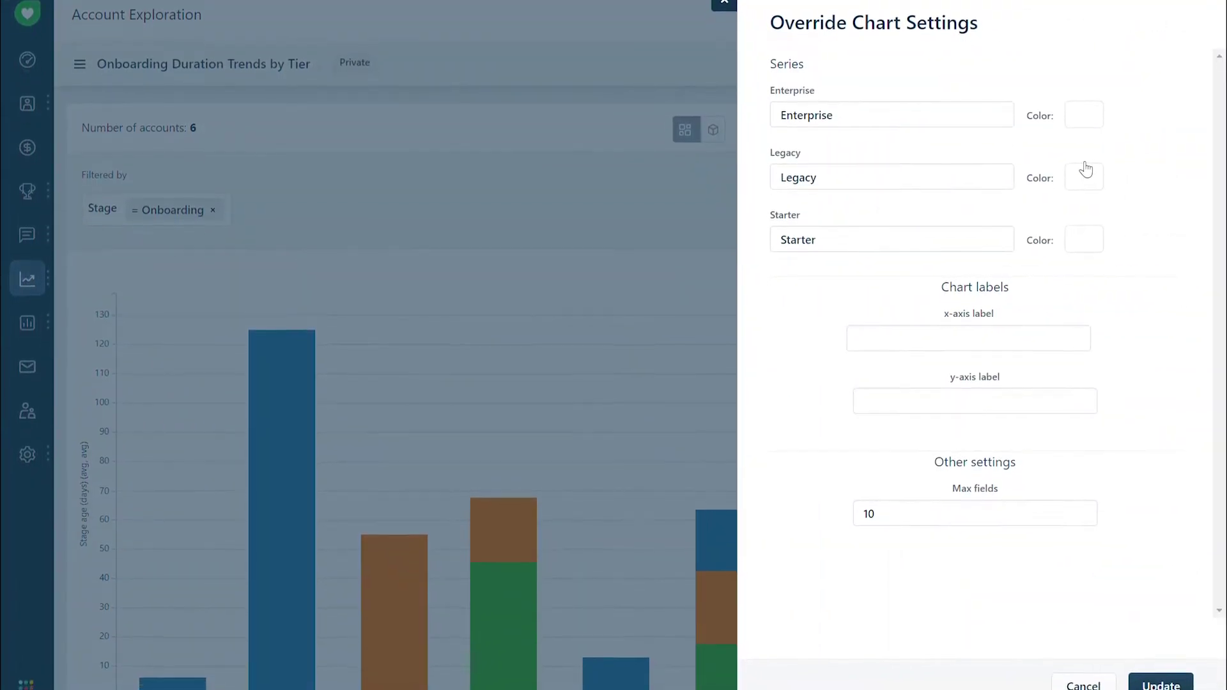
left_click(1088, 128)
left_click(1072, 150)
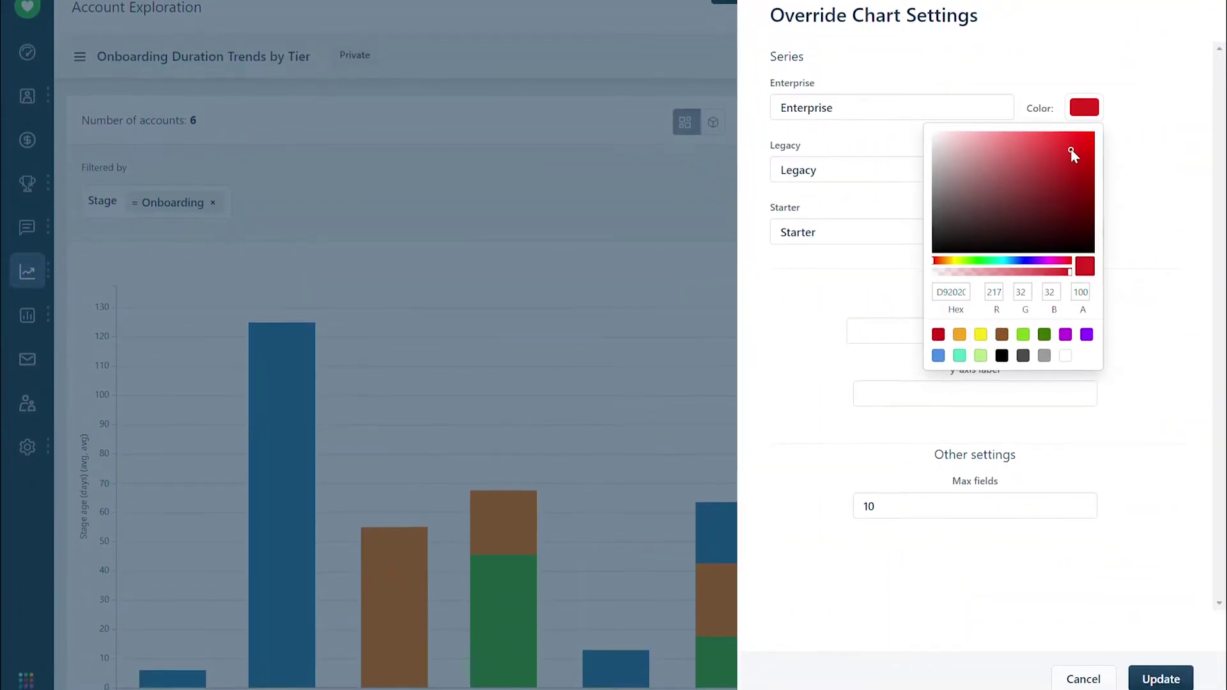
left_click(1139, 163)
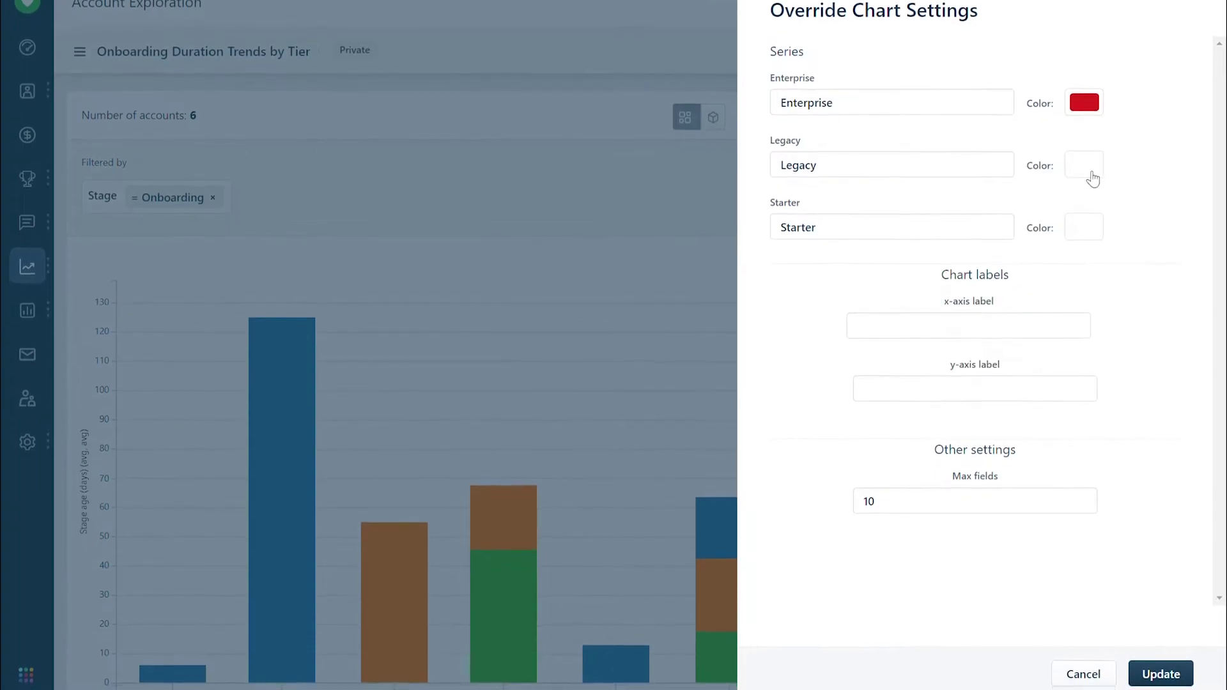
left_click(1160, 674)
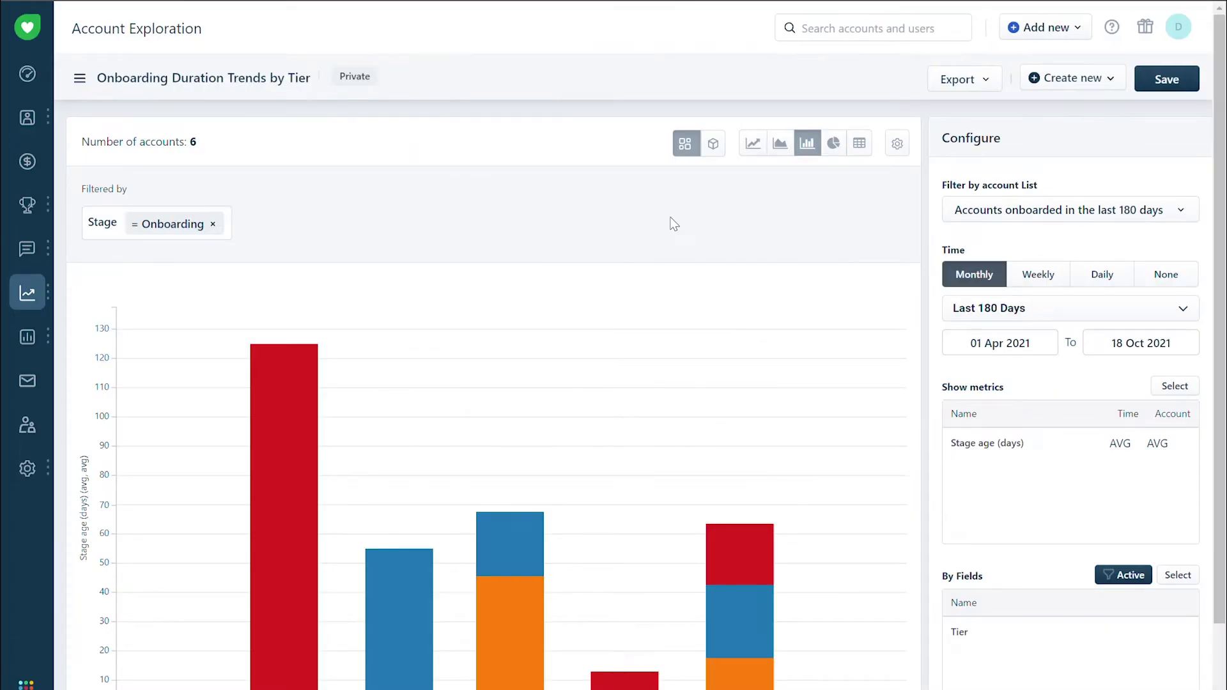
- Export the onboarding duration chart
left_click(975, 84)
left_click(976, 141)
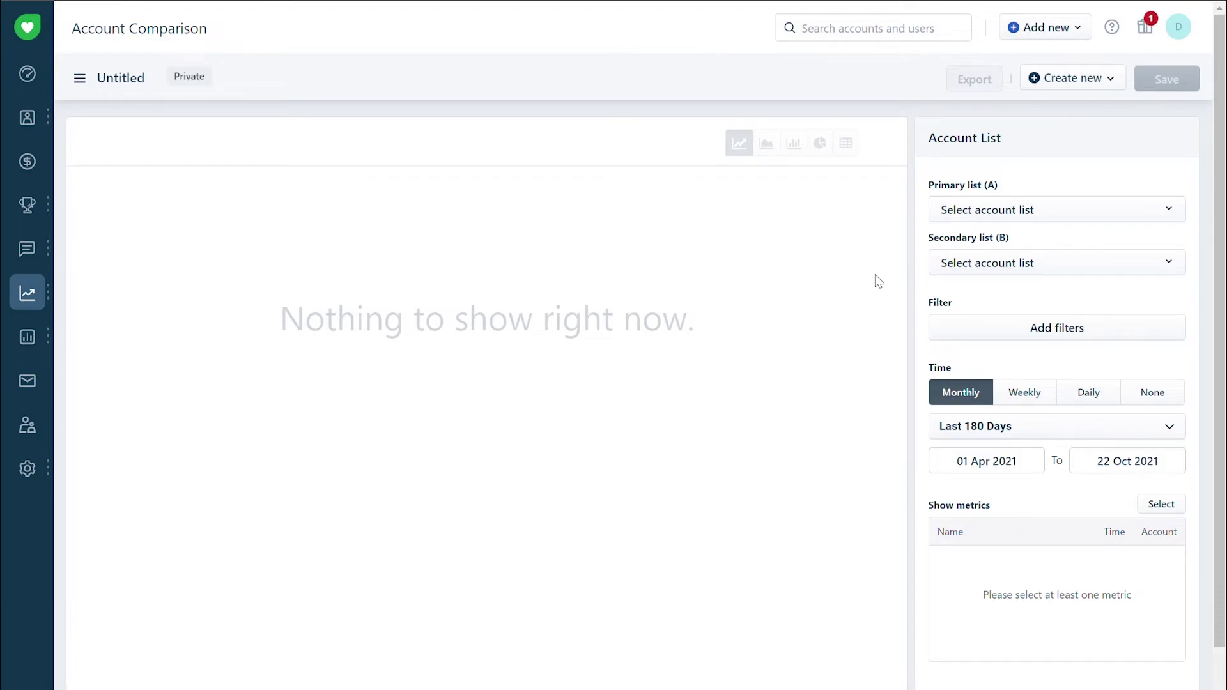
- Set the account comparison's primary list to All accounts and its secondary list to Unhealthy Accounts
left_click(964, 217)
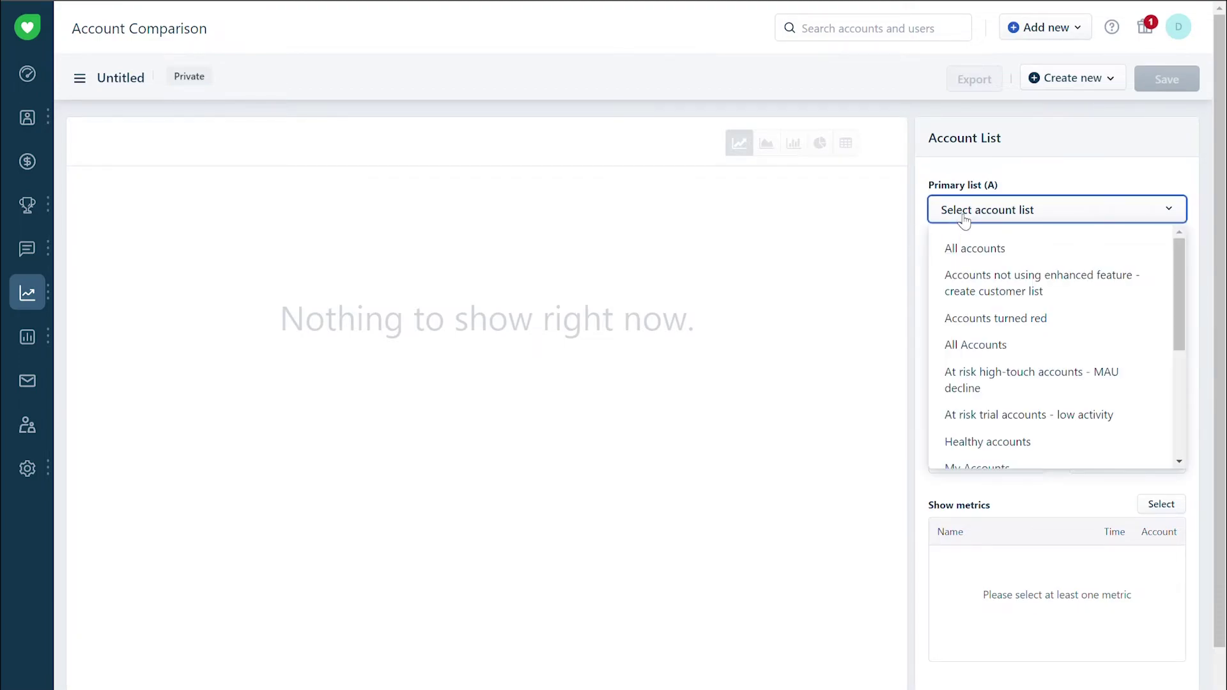
left_click(969, 250)
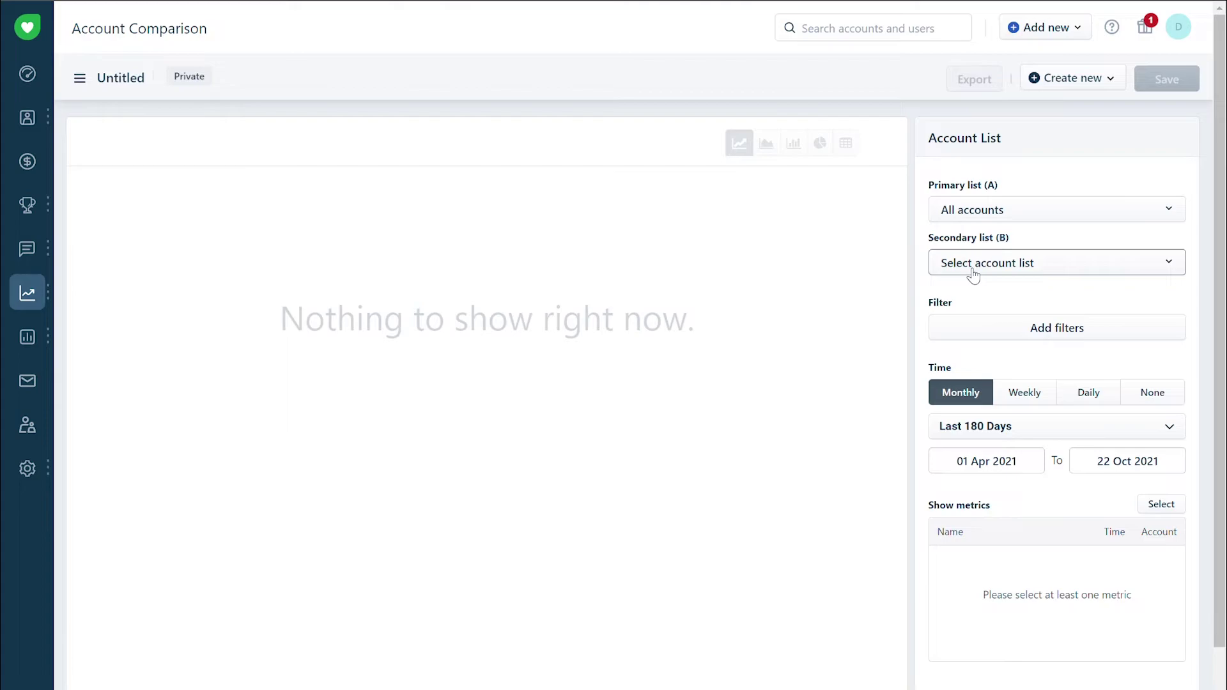
left_click(972, 275)
scroll(1009, 401, "down", 5)
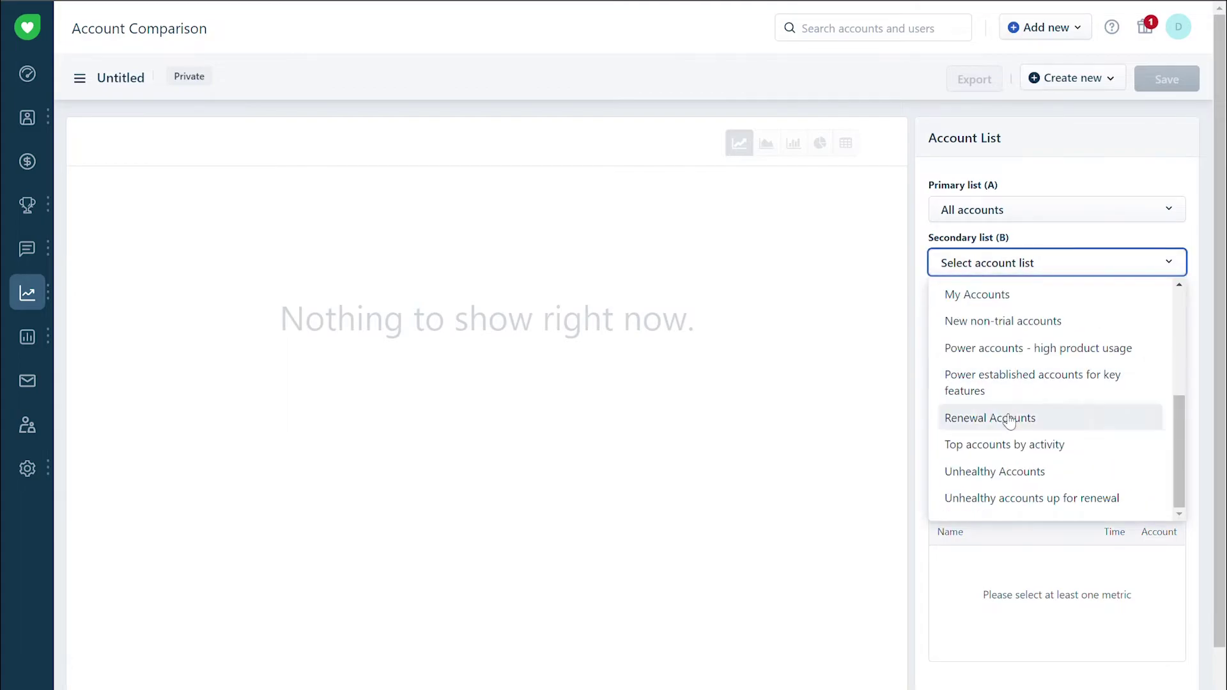
left_click(1002, 479)
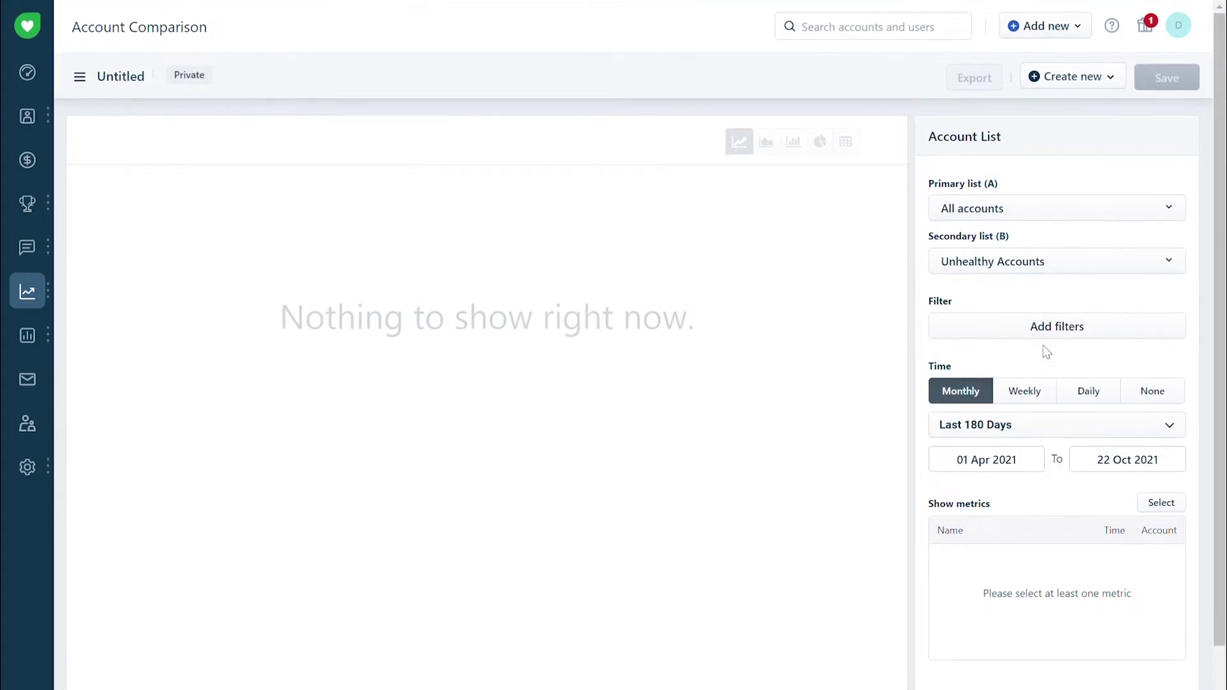
- Filter the account comparison to the Module value Contract Authoring
left_click(1057, 324)
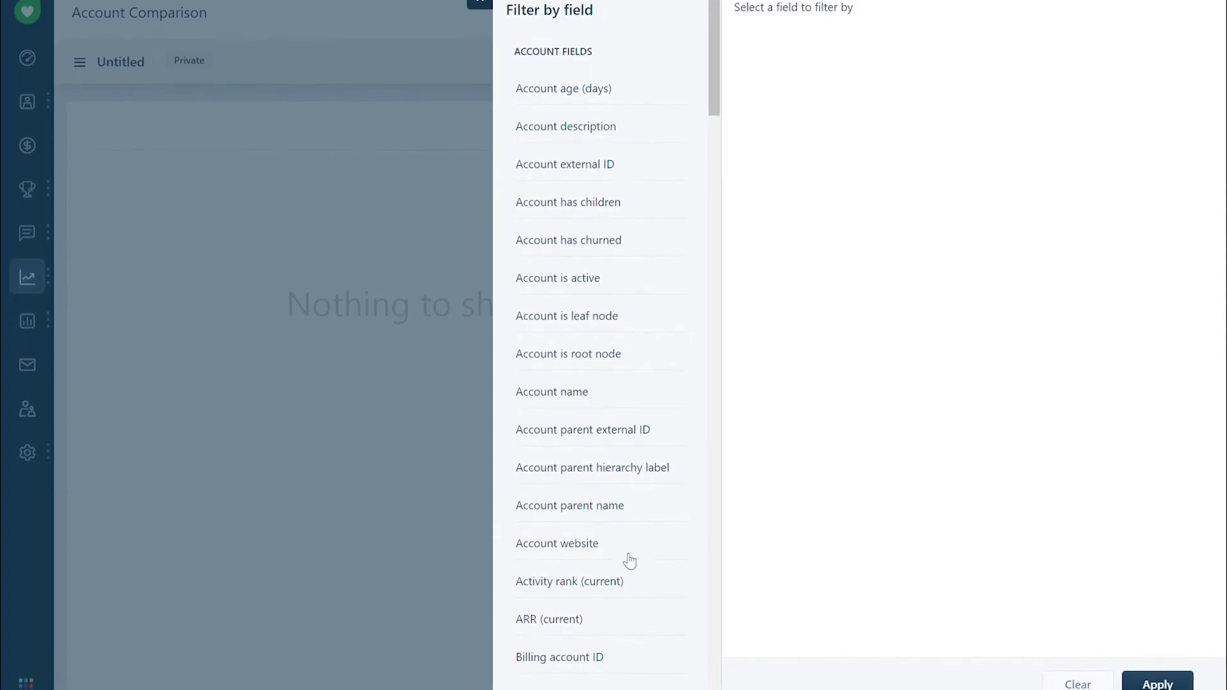
scroll(616, 574, "down", 20)
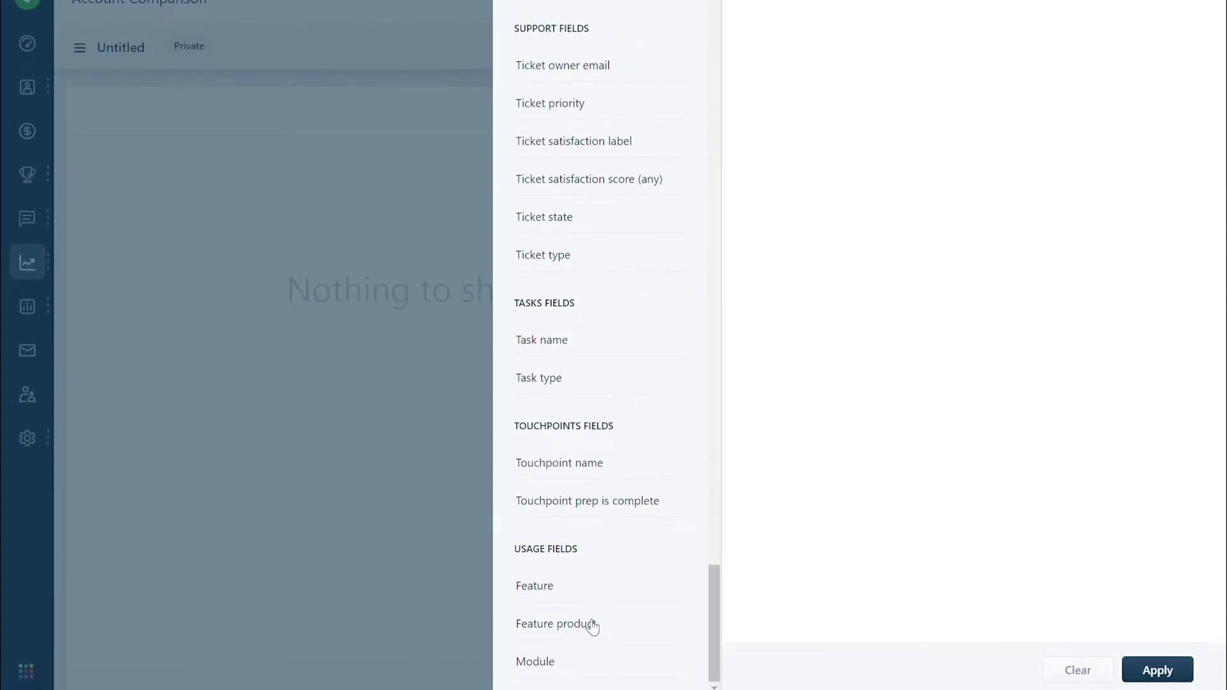
left_click(570, 665)
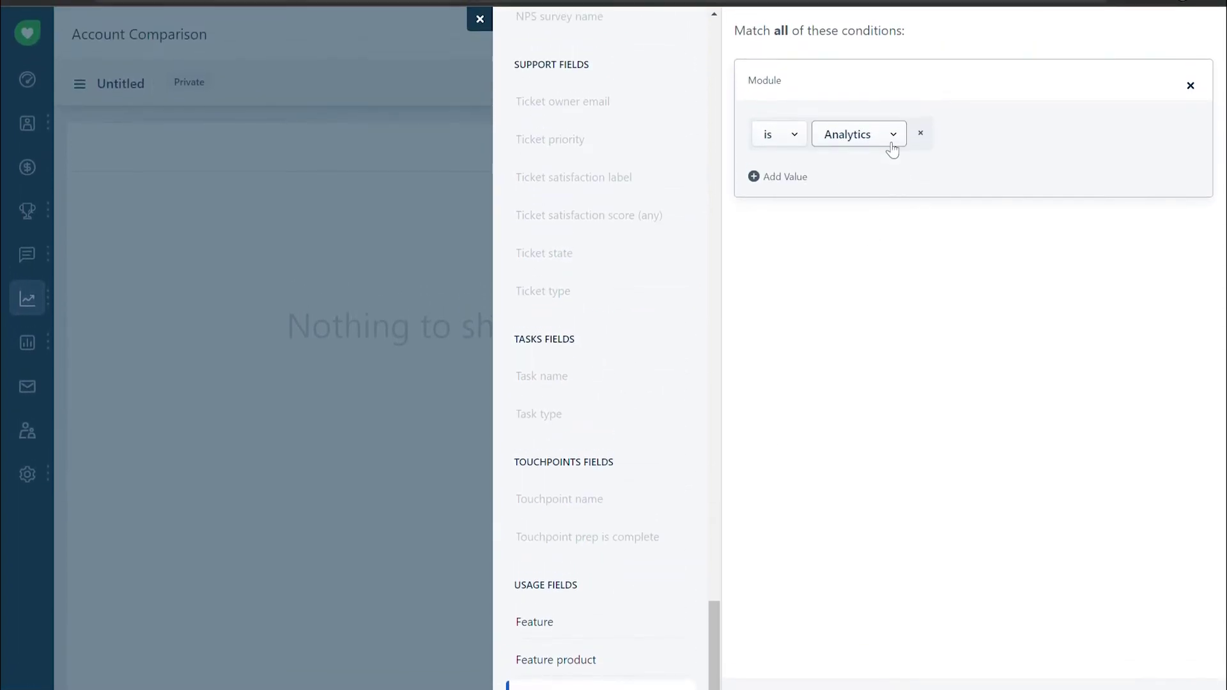
left_click(860, 119)
left_click(868, 249)
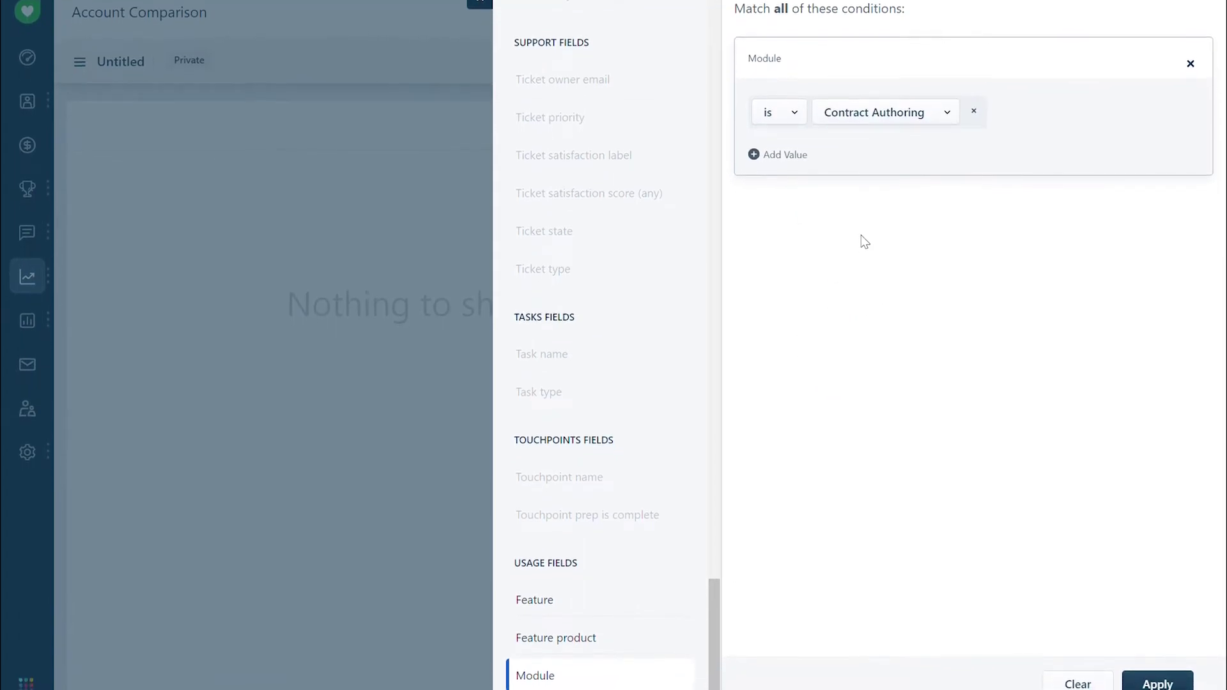
left_click(1150, 686)
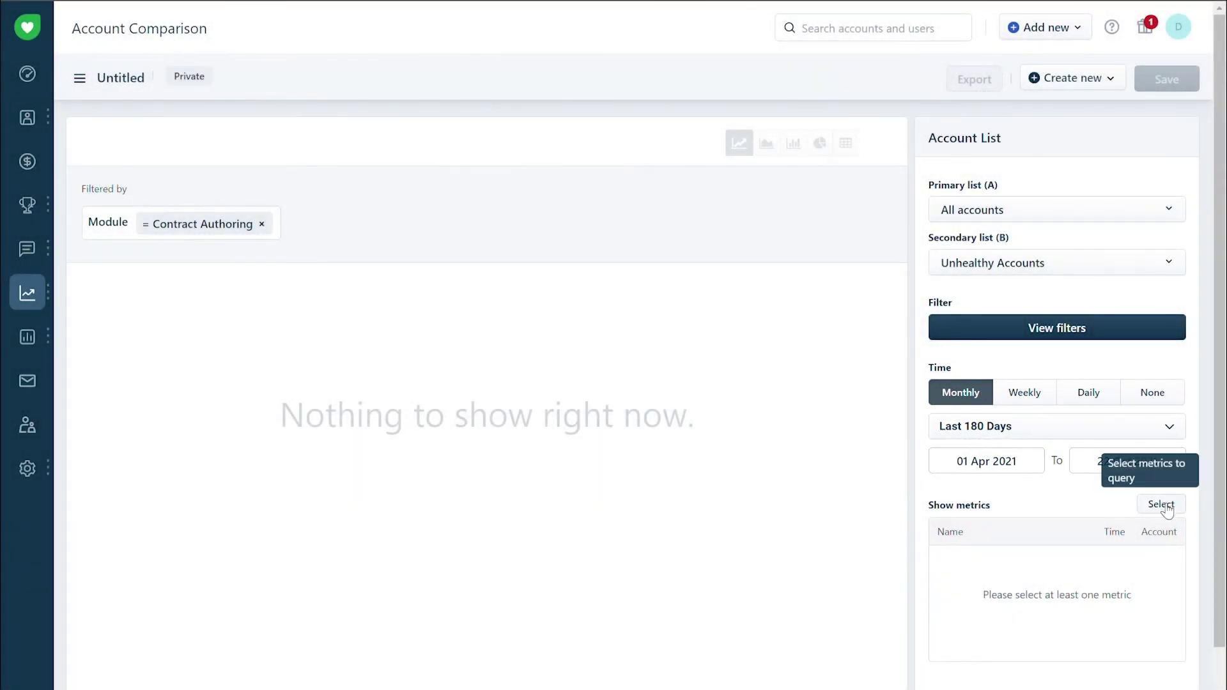
- Add the Module time metric with sum for time and account aggregation, and apply it to the account comparison
left_click(1161, 505)
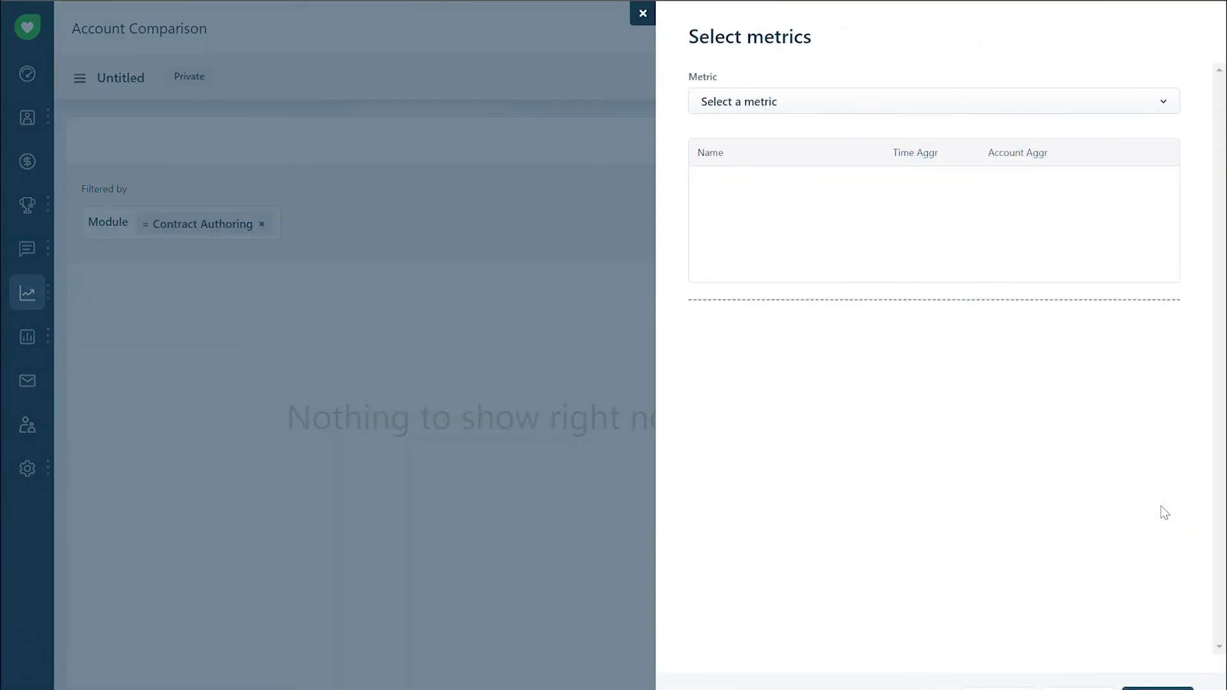
left_click(726, 108)
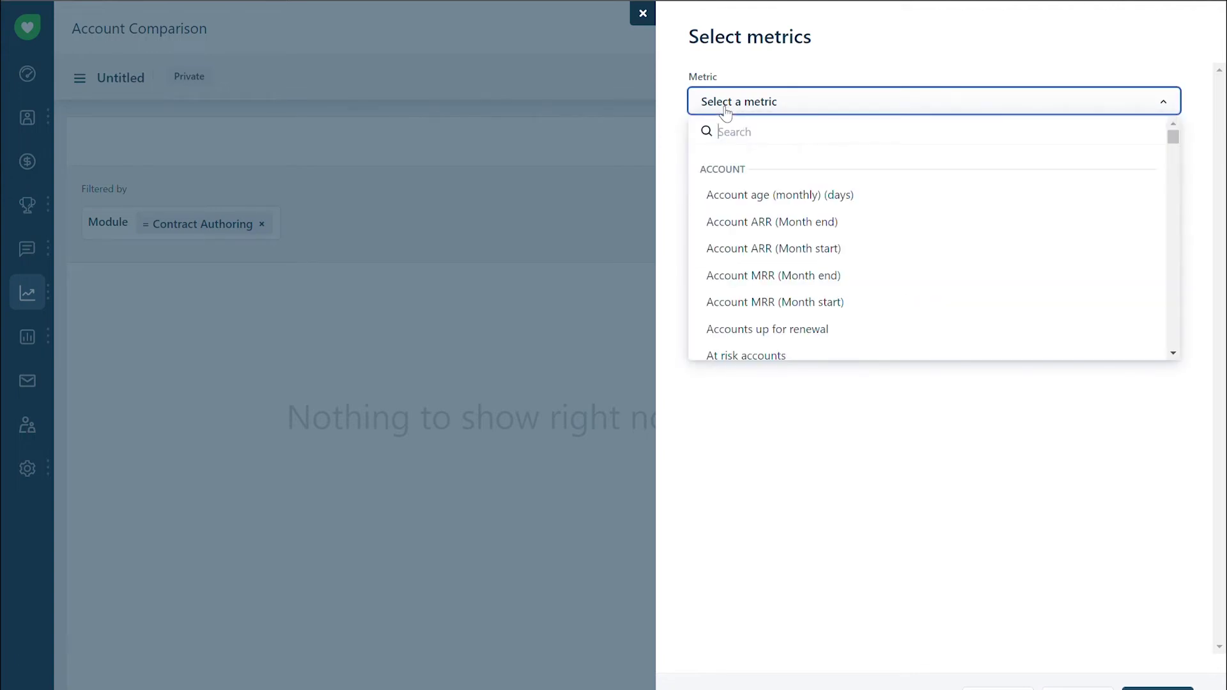
type("mod")
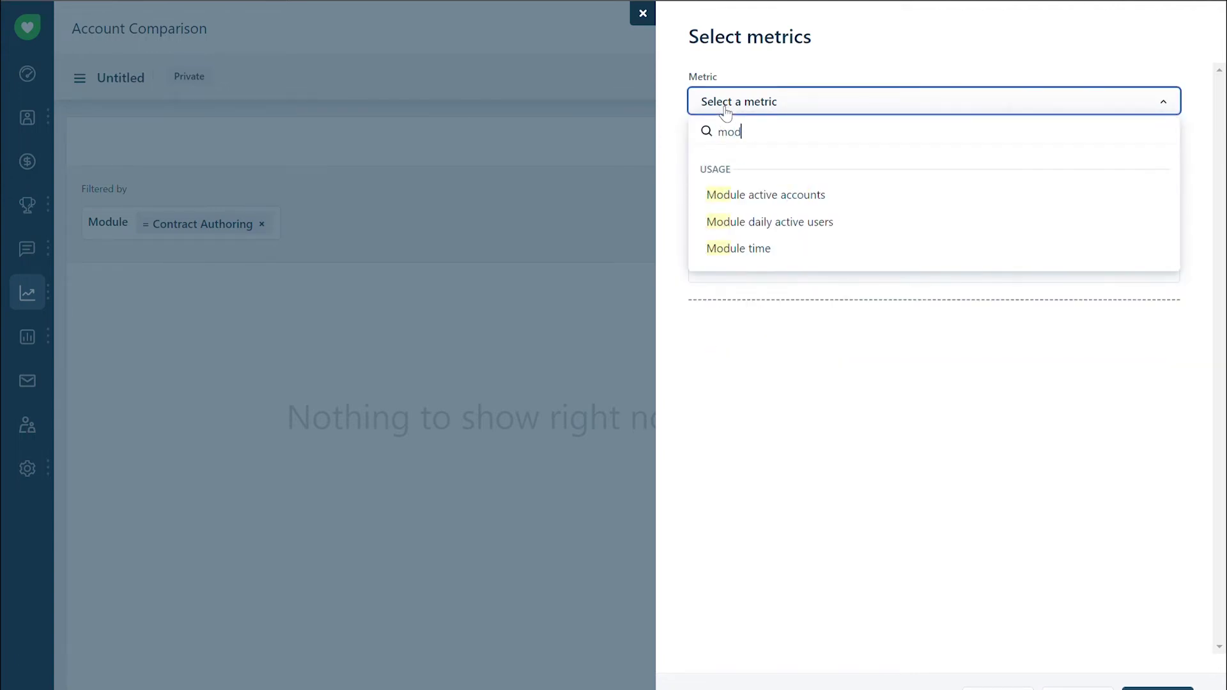
left_click(733, 251)
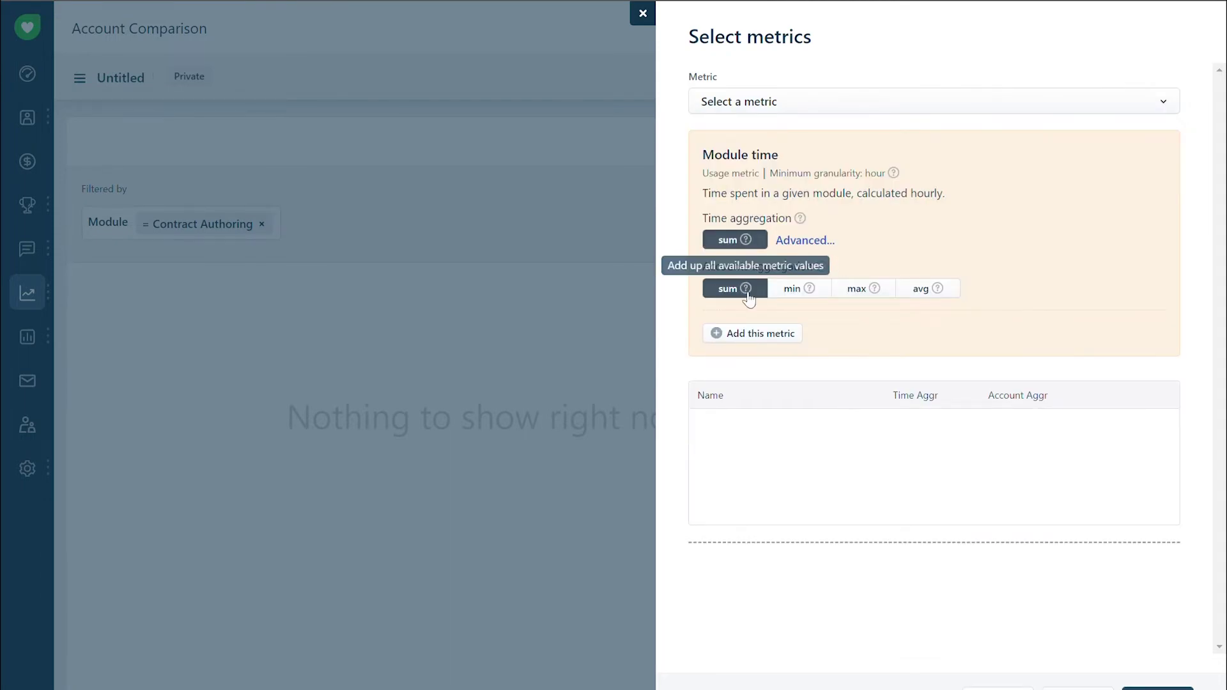
left_click(751, 341)
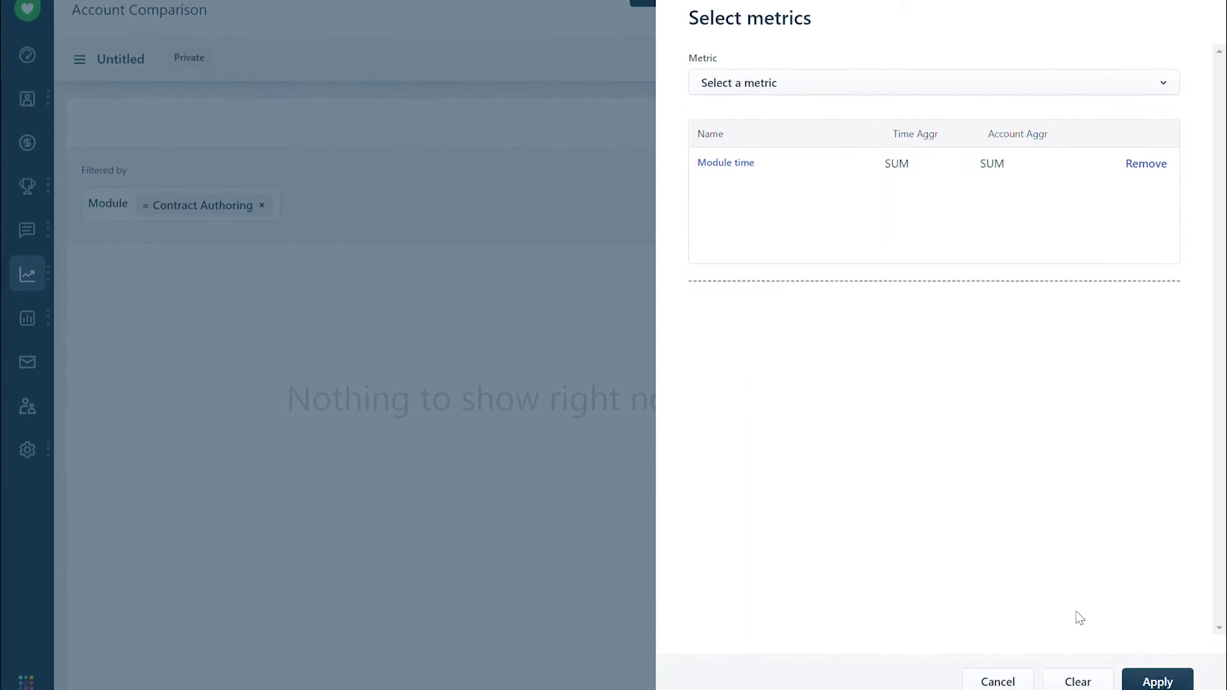
left_click(1157, 682)
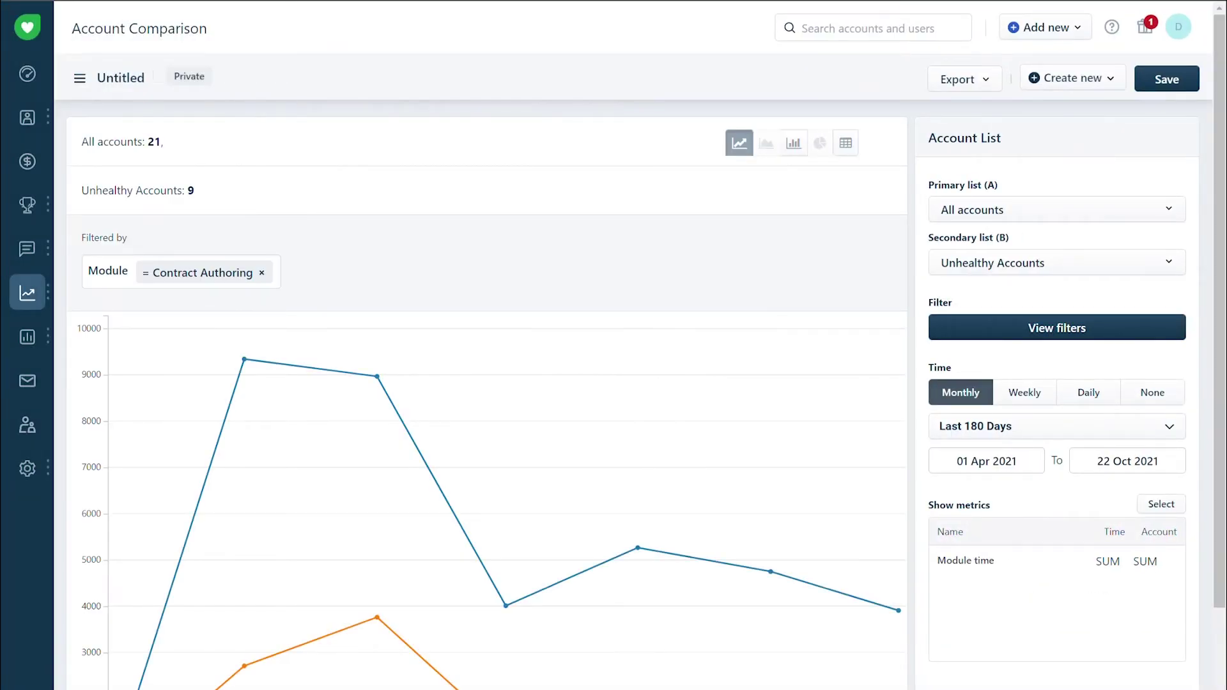
- Add the Feature active users metric to the time comparison with Count time aggregation and sum accounts aggregation
scroll(646, 395, "down", 2)
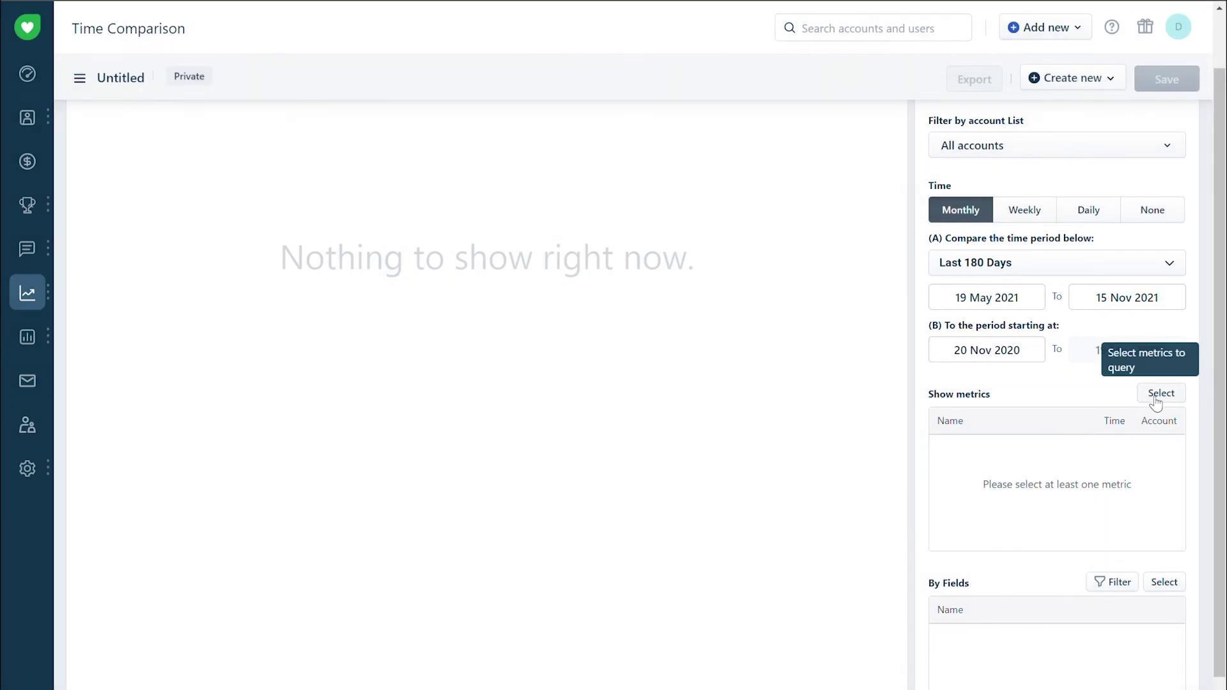
left_click(1157, 401)
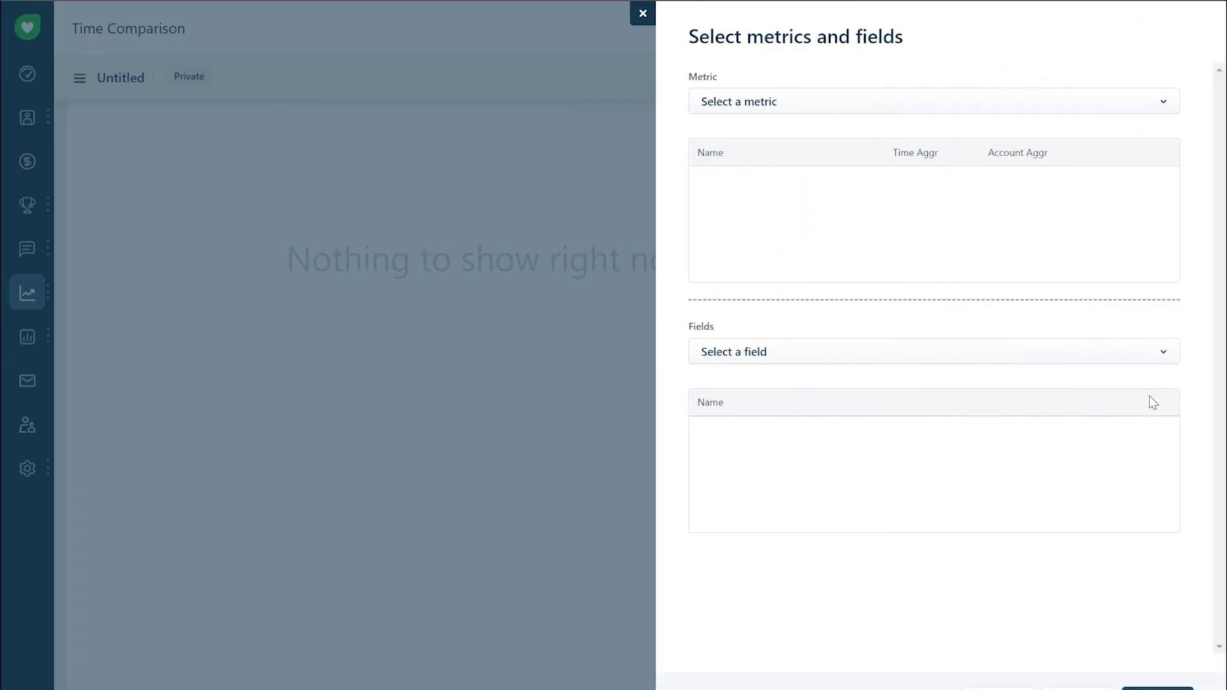
left_click(799, 104)
type("feat")
left_click(786, 283)
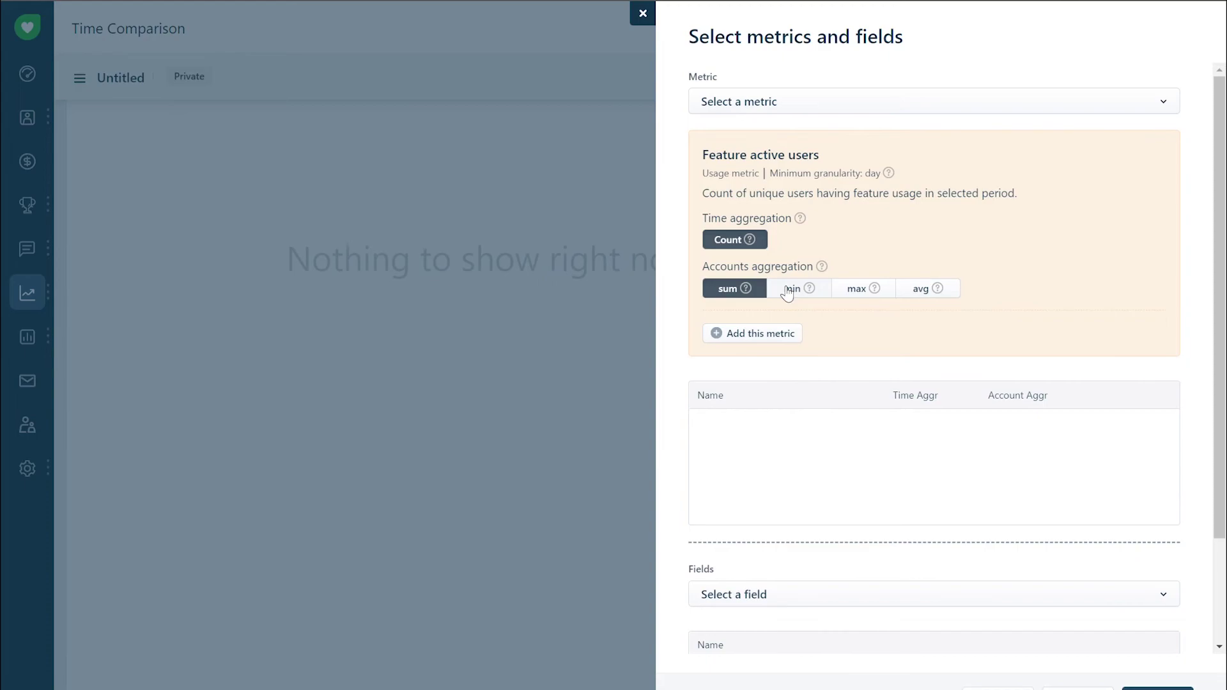
left_click(781, 333)
- Add the Feature usage field alongside the Feature active users metric and apply the selection to the time comparison
left_click(771, 336)
type("feat")
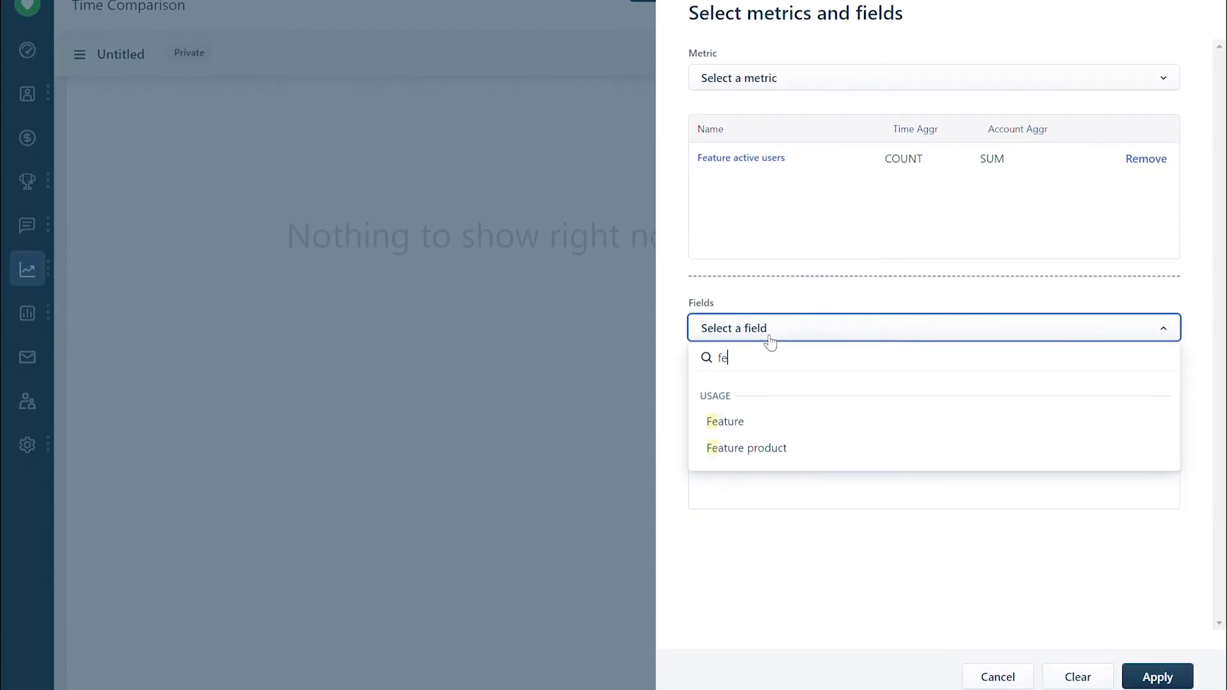
left_click(754, 414)
left_click(769, 458)
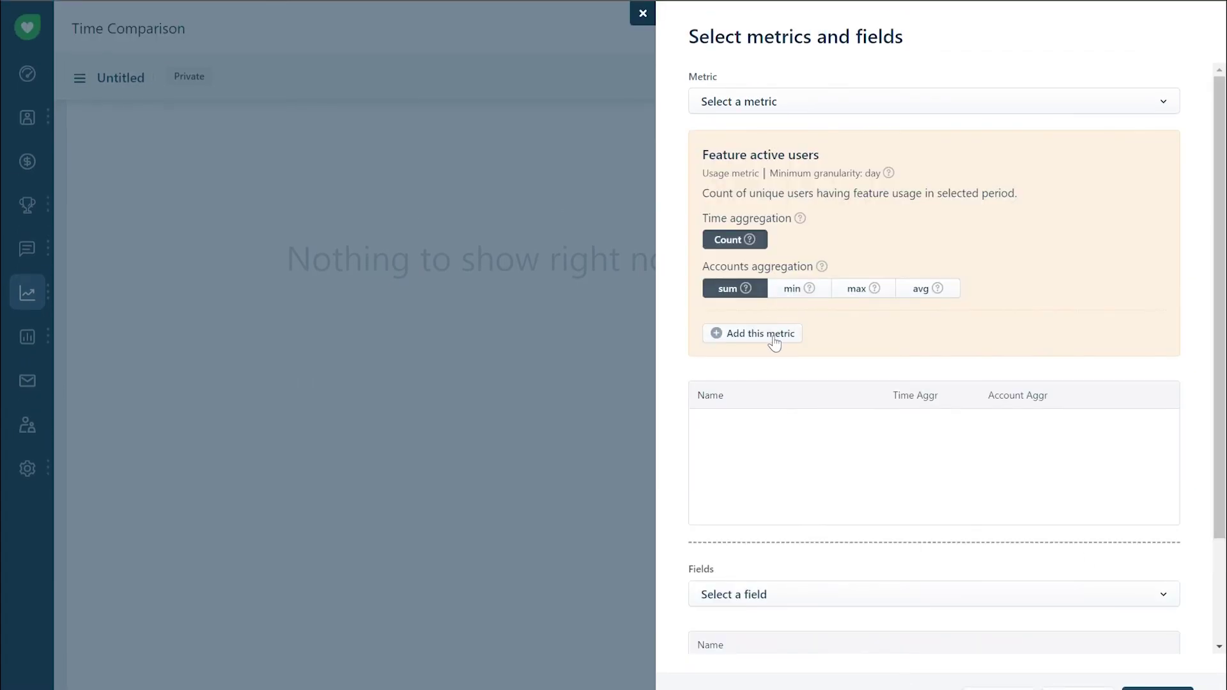
left_click(774, 339)
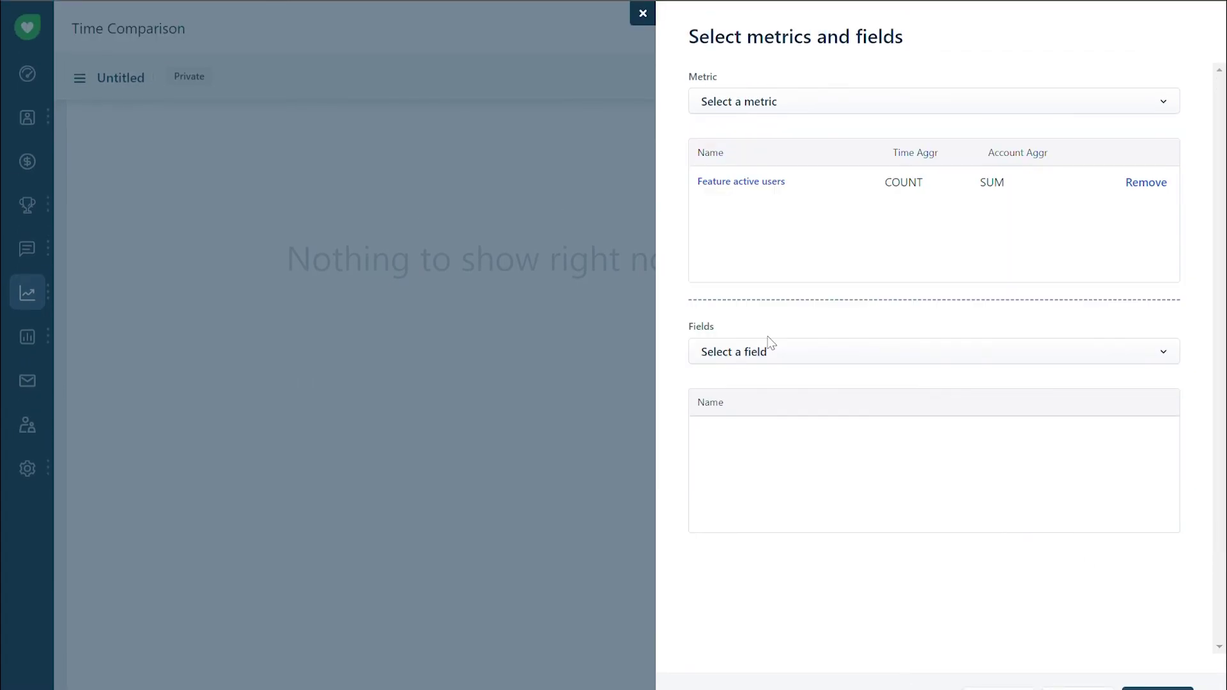
left_click(770, 356)
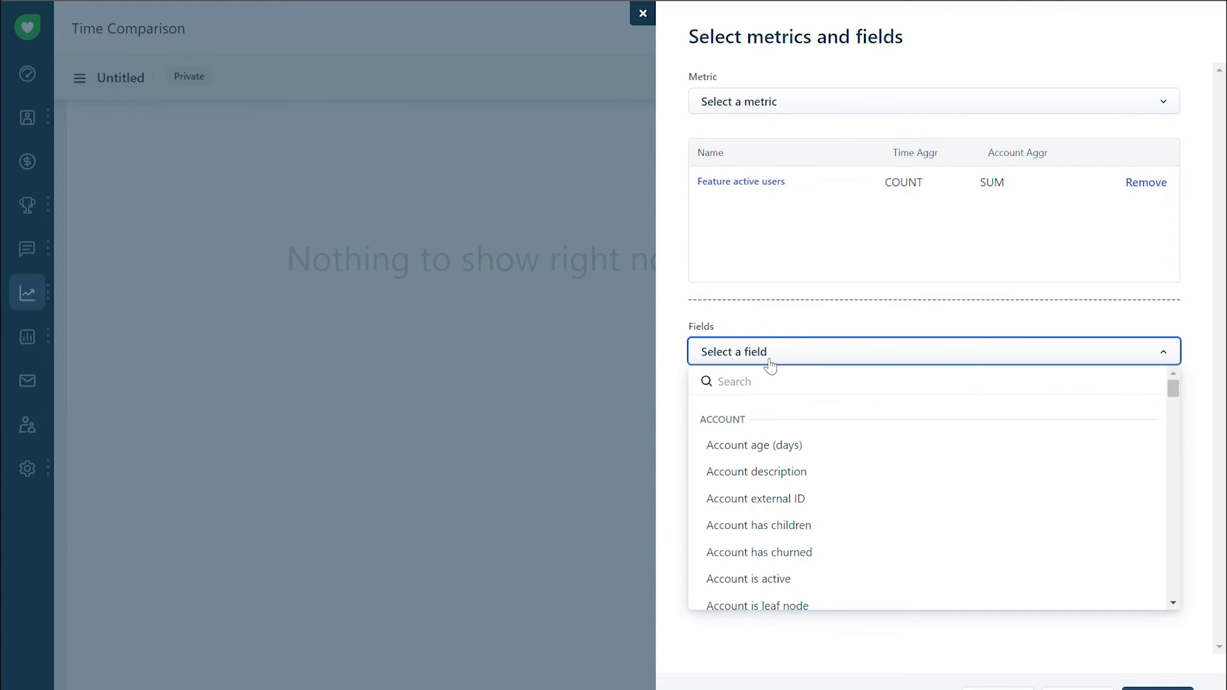
type("feat")
left_click(751, 448)
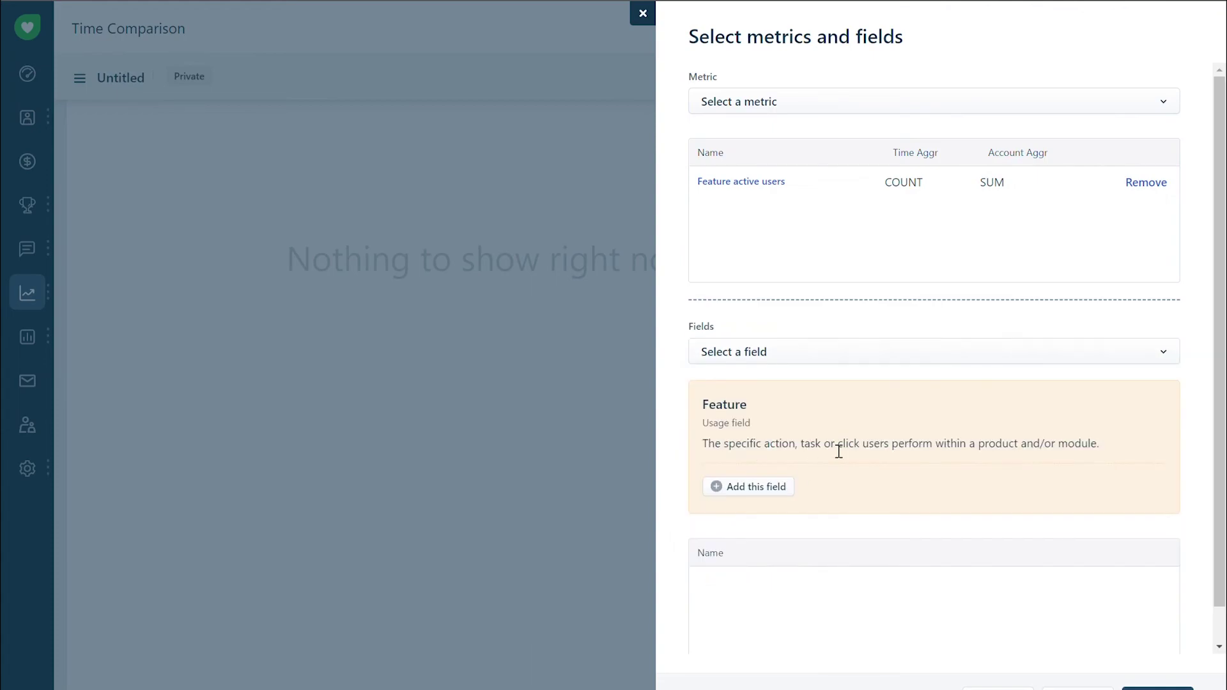
left_click(751, 486)
scroll(1125, 639, "down", 2)
left_click(1147, 677)
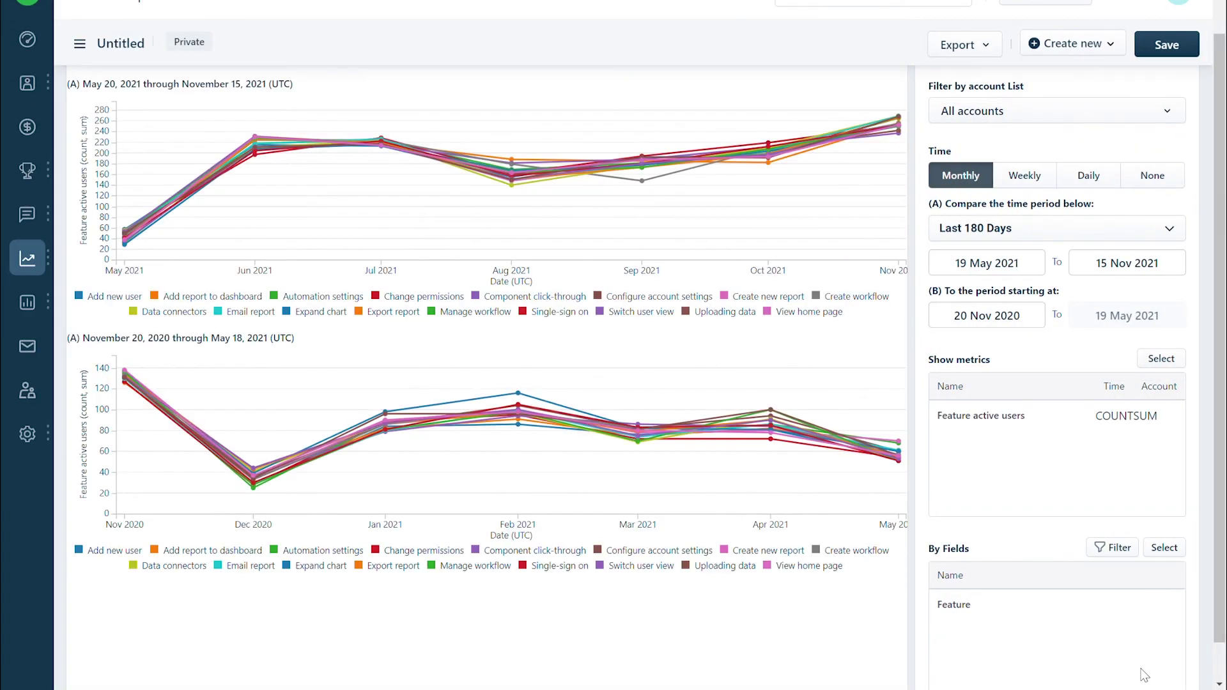
- Filter the time comparison to the features Add new user, Create new report, Email report or Export report
scroll(1144, 675, "up", 1)
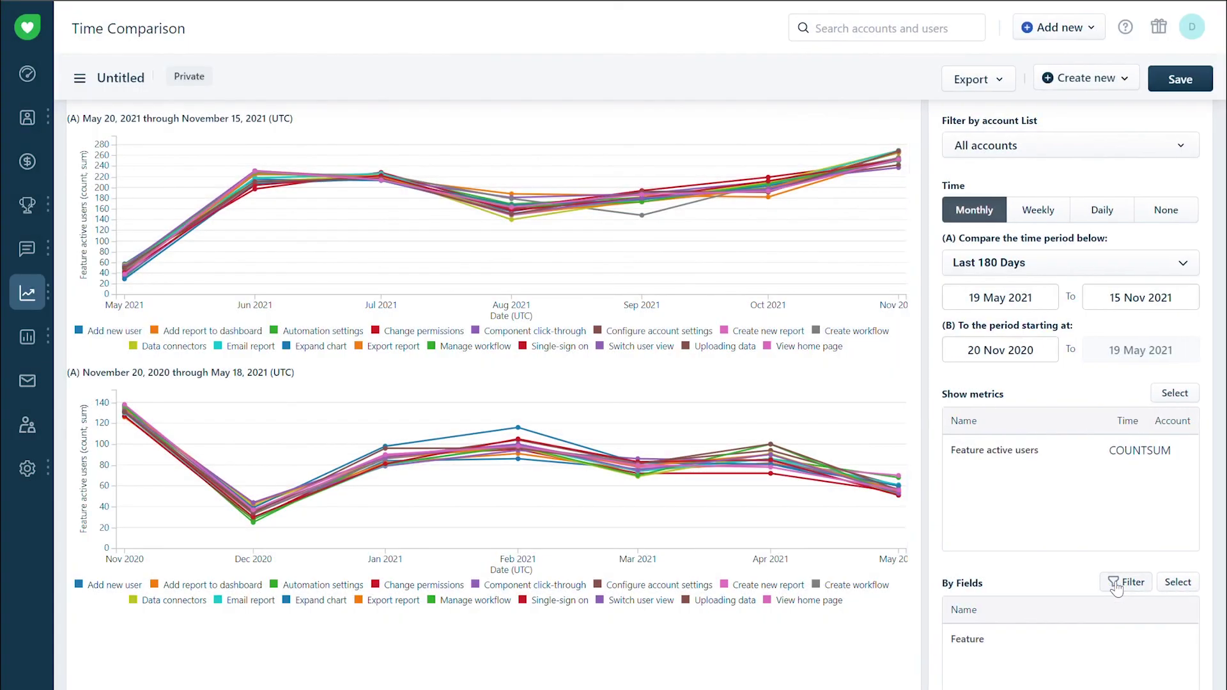
left_click(1115, 585)
scroll(661, 383, "down", 15)
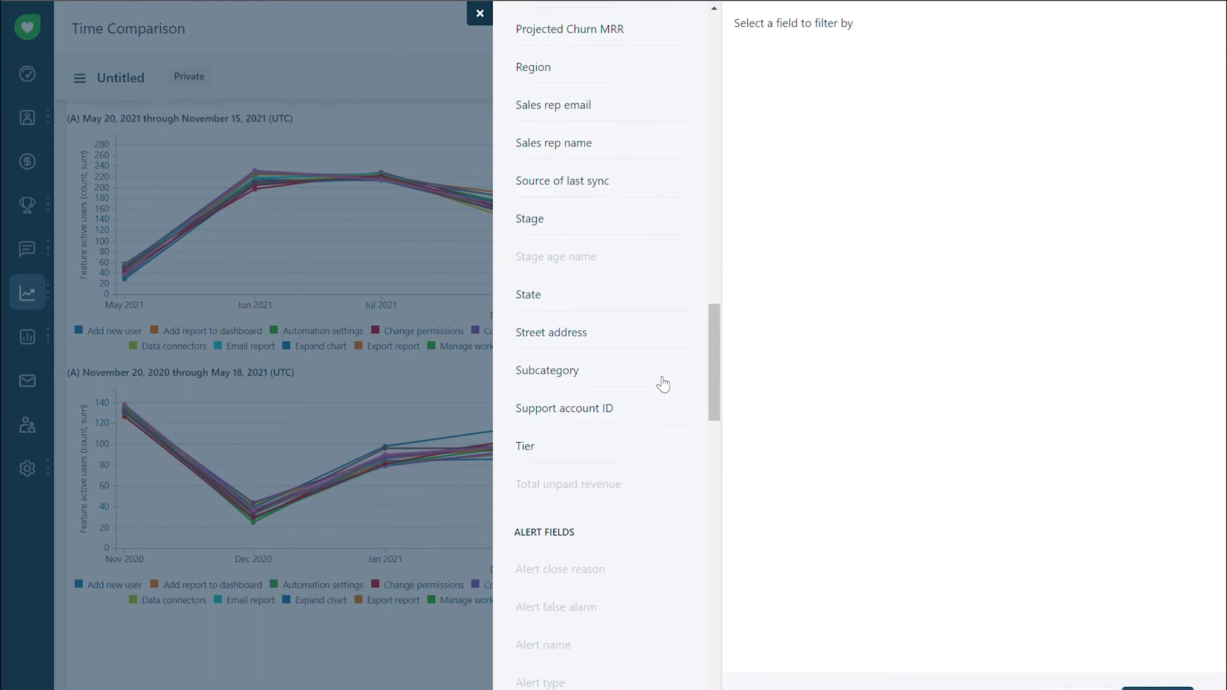
scroll(658, 384, "down", 10)
left_click(545, 617)
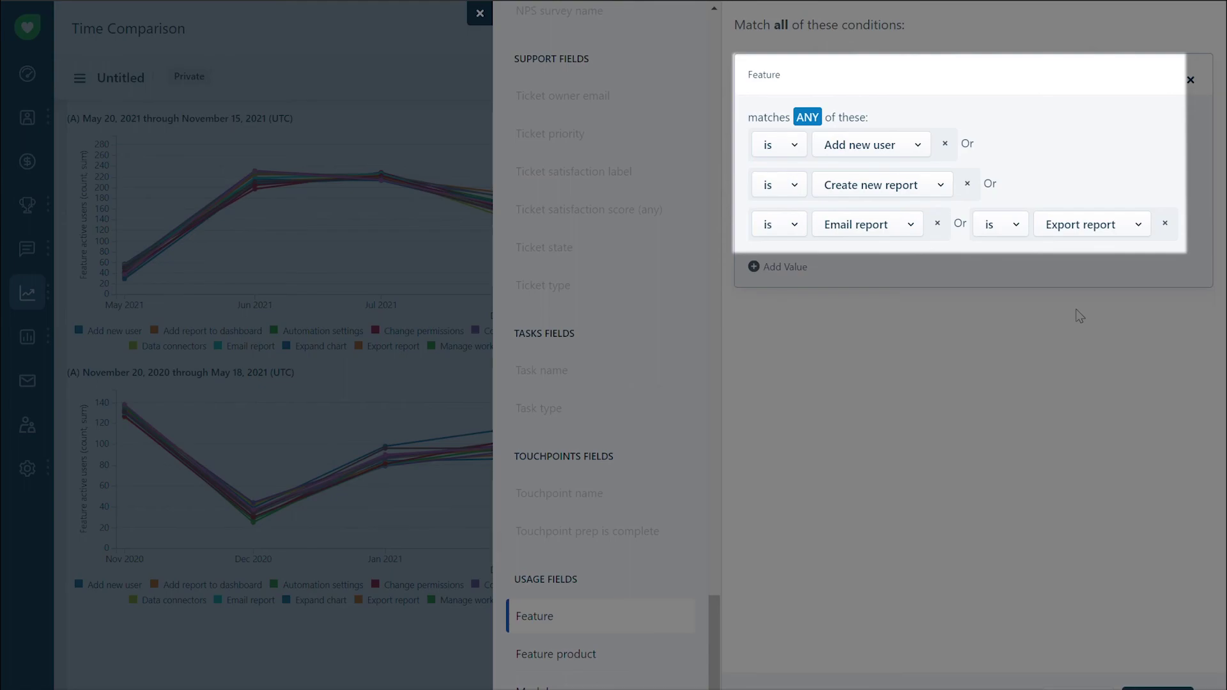
left_click(1153, 662)
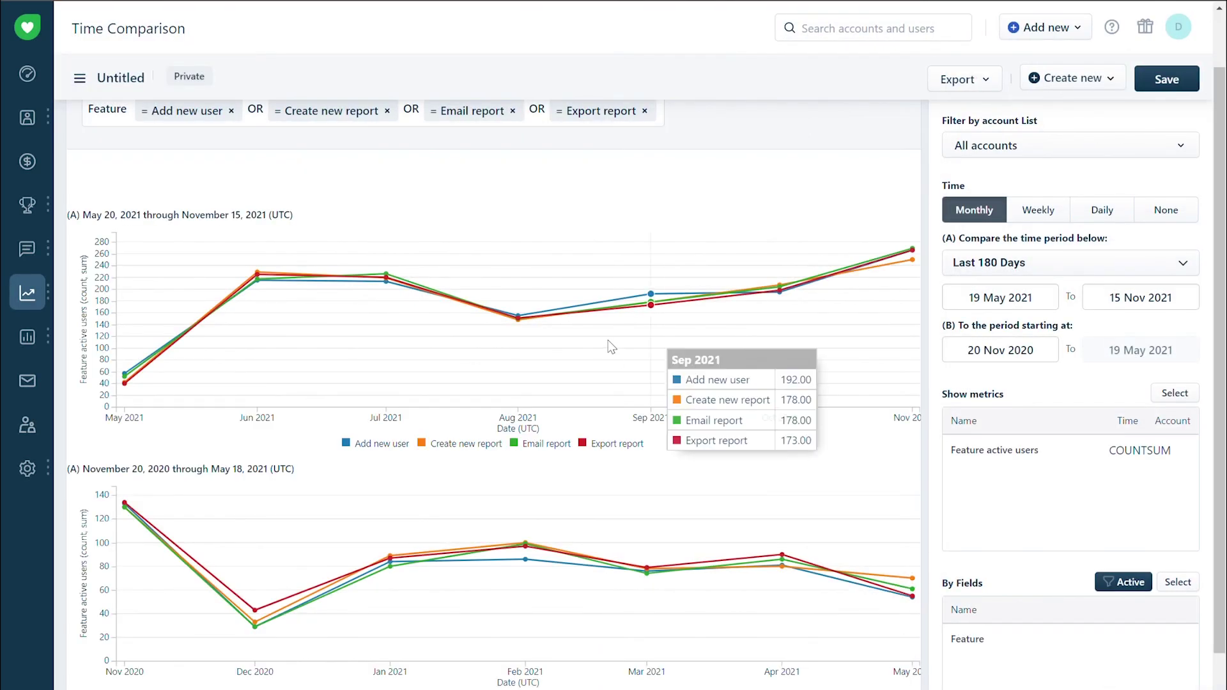
- Display the two time periods as bar charts and save the time comparison
scroll(611, 347, "up", 1)
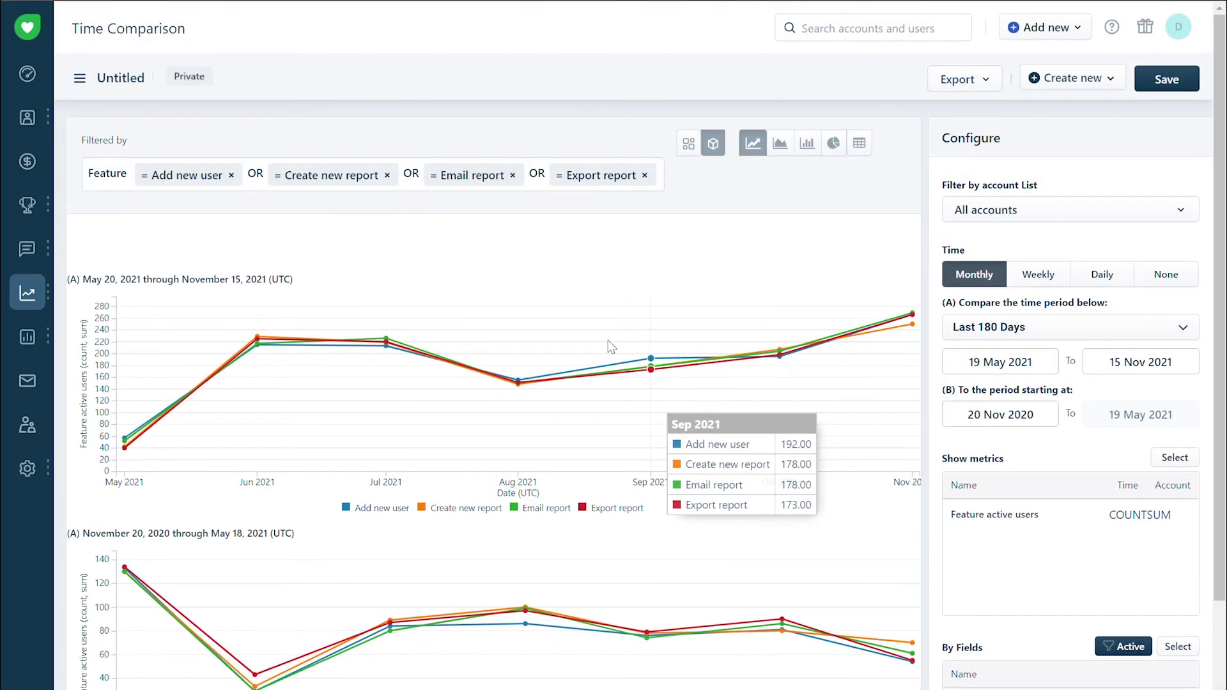
left_click(807, 143)
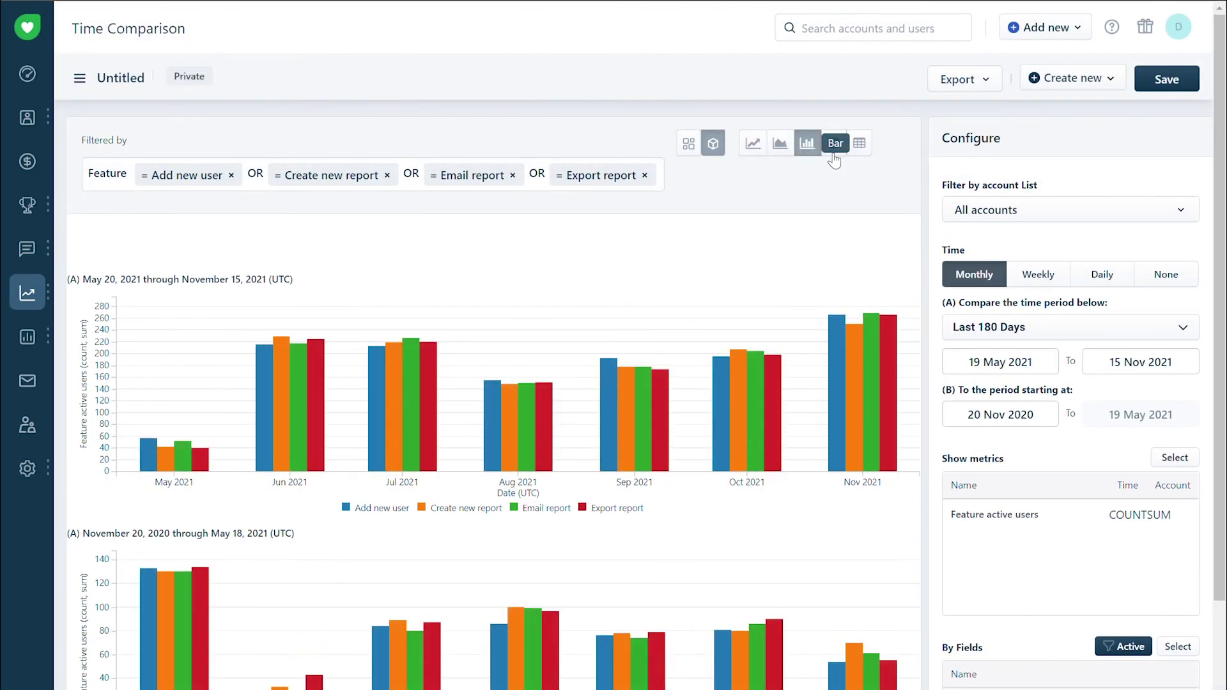
scroll(922, 203, "down", 2)
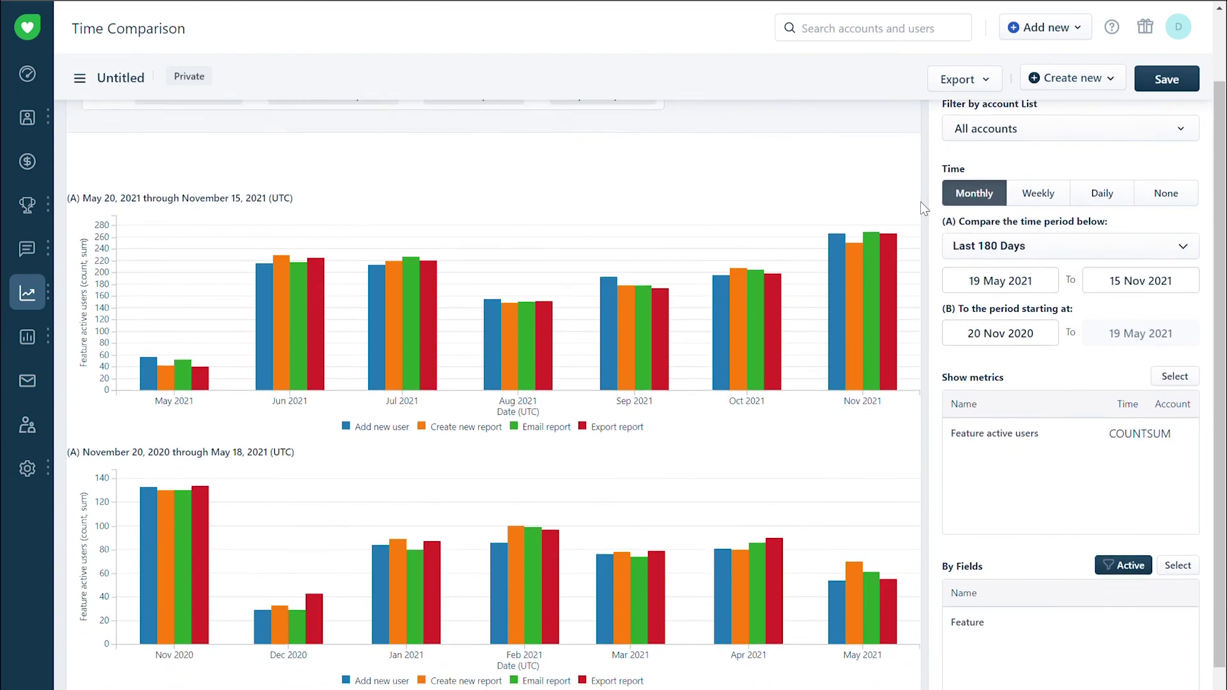
scroll(922, 206, "up", 1)
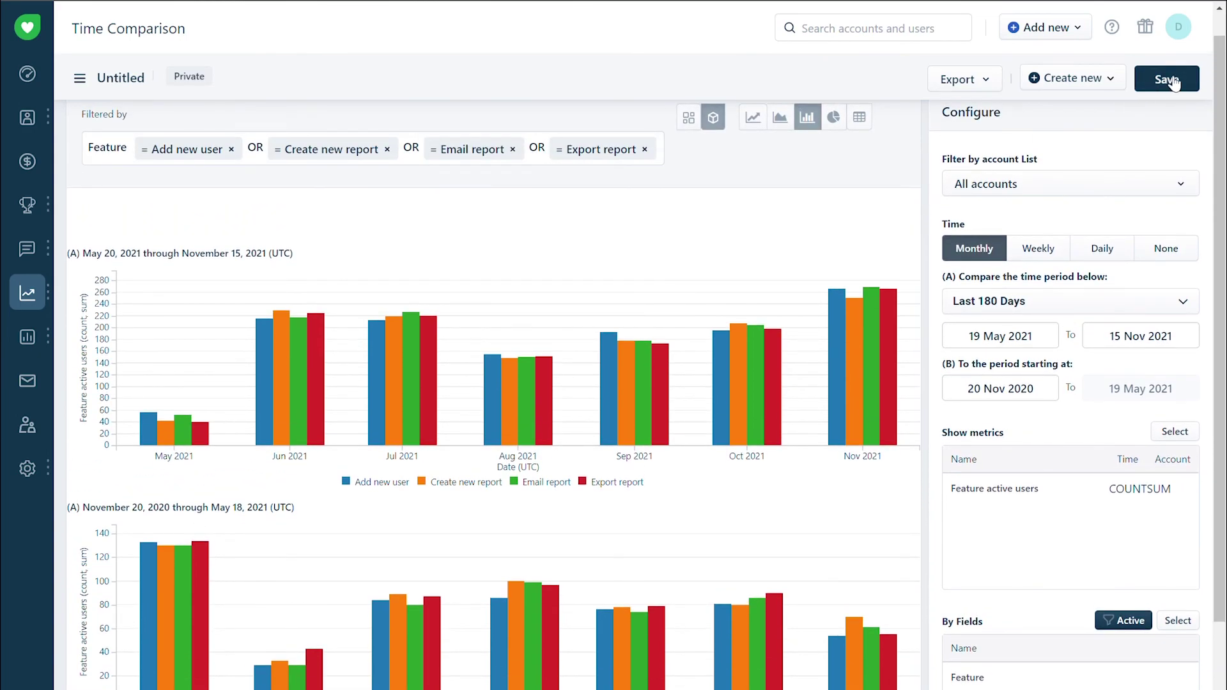
left_click(1173, 82)
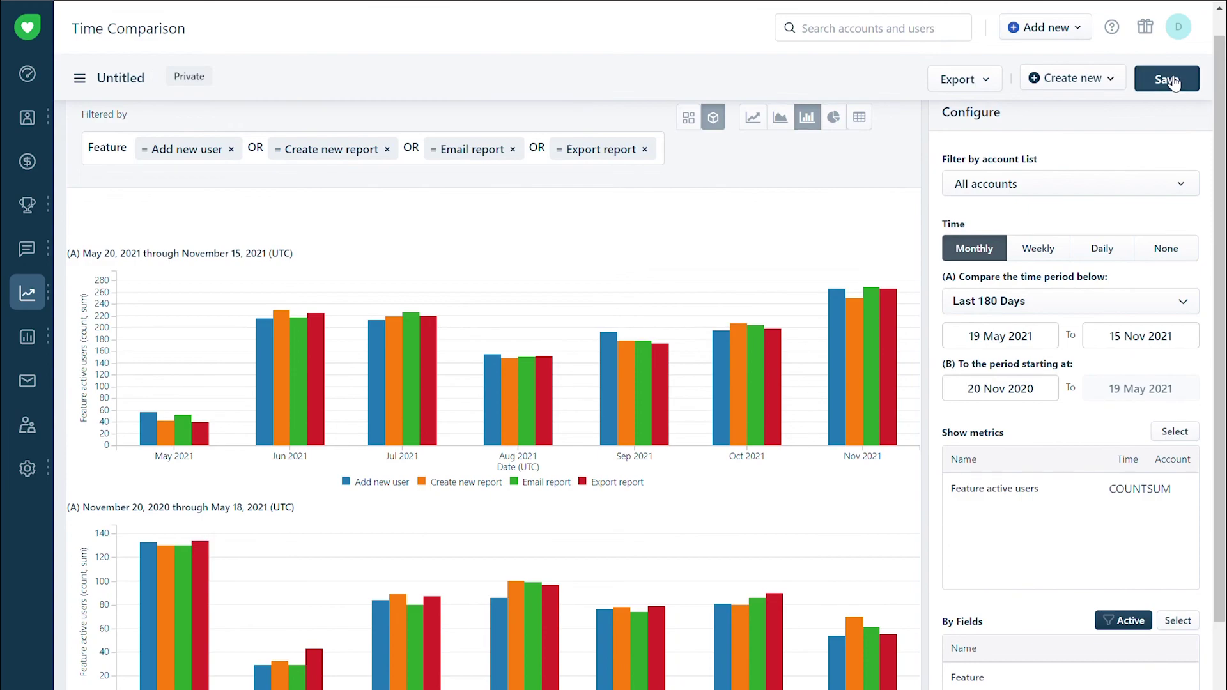